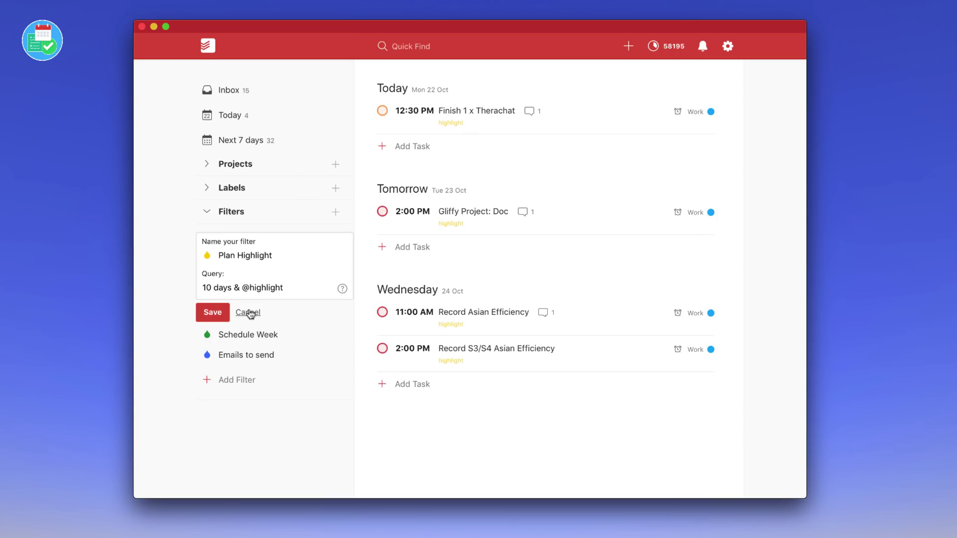
- Close the Plan Highlight filter's settings without saving and open the Schedule Week filter for editing
left_click(249, 312)
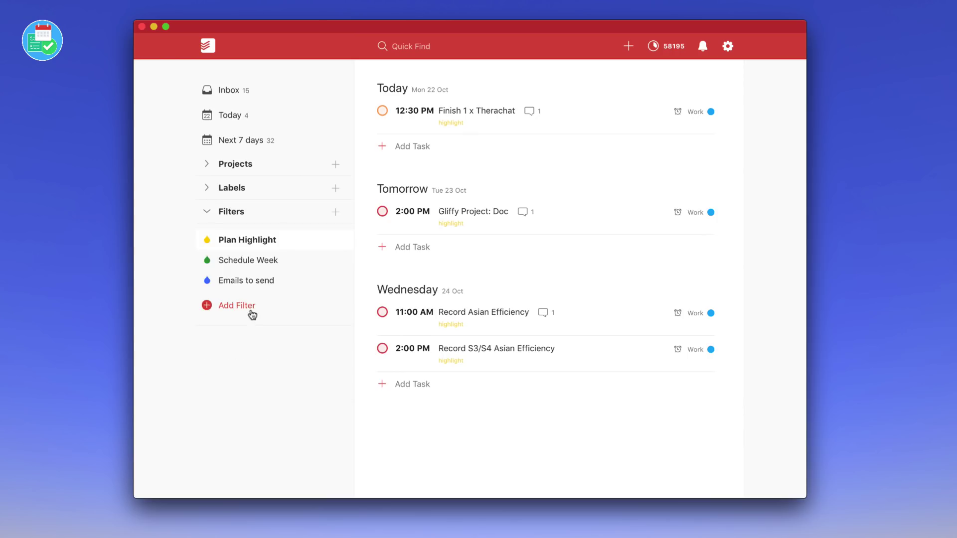
left_click(331, 260)
left_click(339, 272)
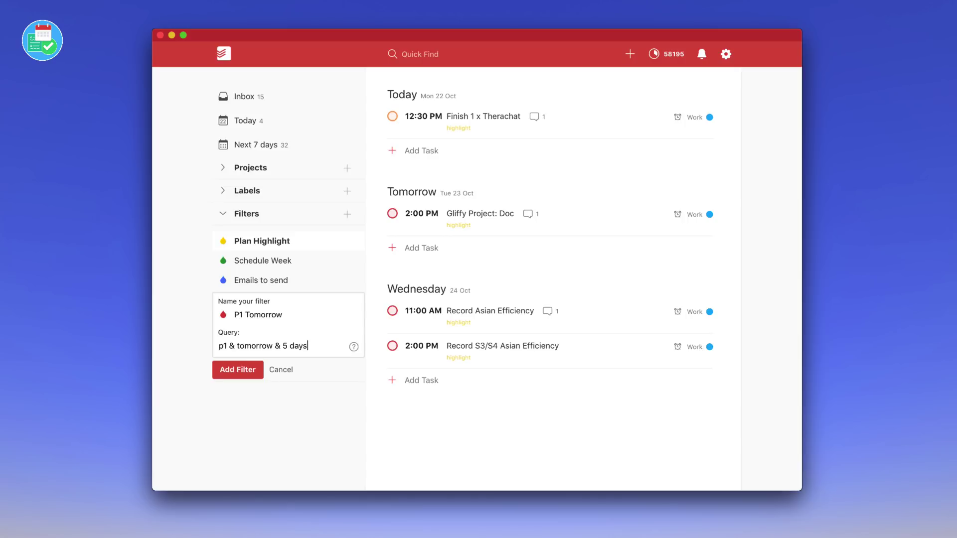
- Replace the "5 days" condition in the P1 Tomorrow filter's query with "due before: 20 oct"
type("due before: 20 oct")
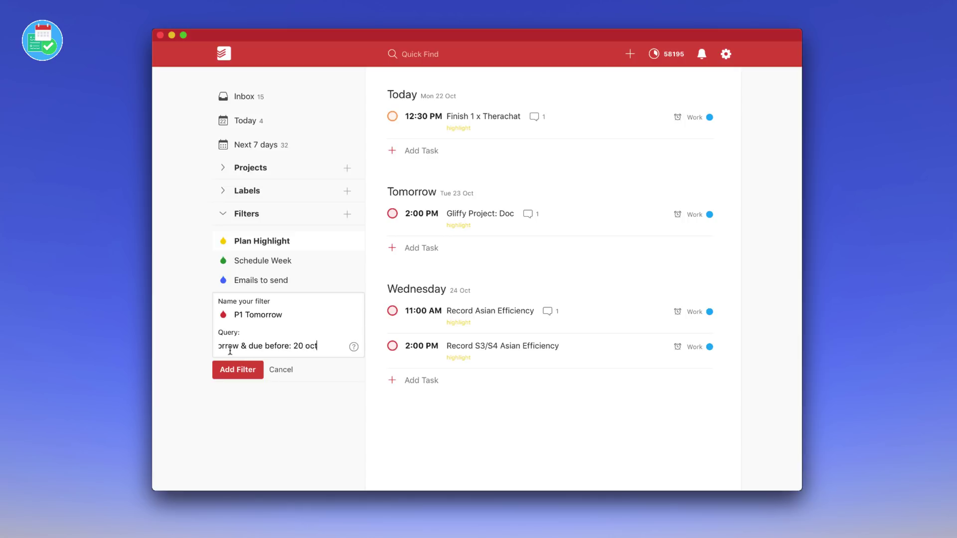
key("Home")
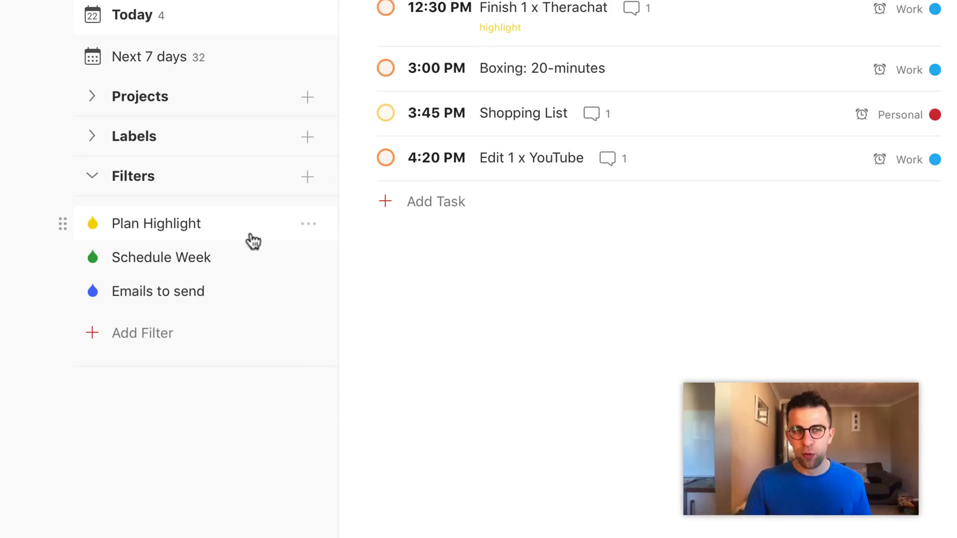
- Look through the tasks listed by the Plan Highlight, Schedule Week and Emails to send filters
left_click(253, 241)
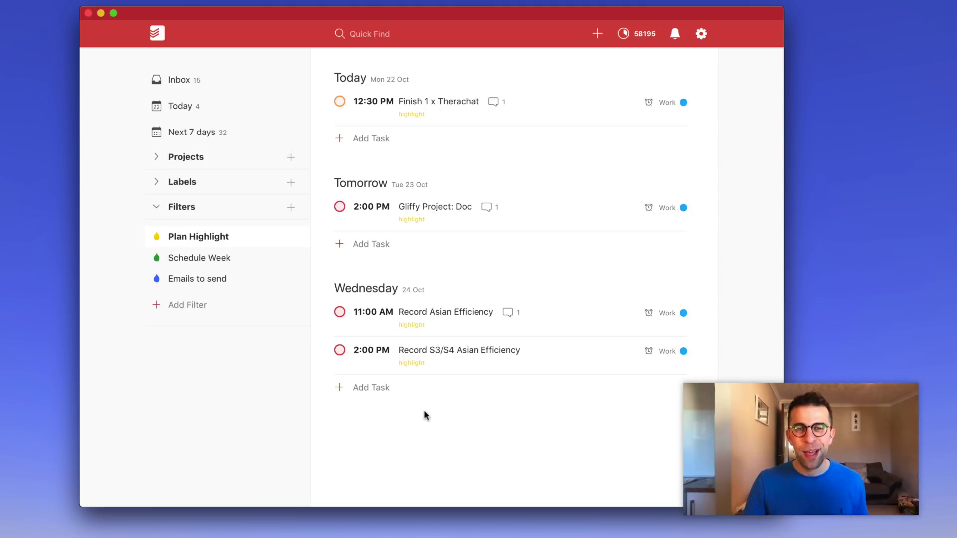
left_click(252, 266)
scroll(391, 281, "down", 10)
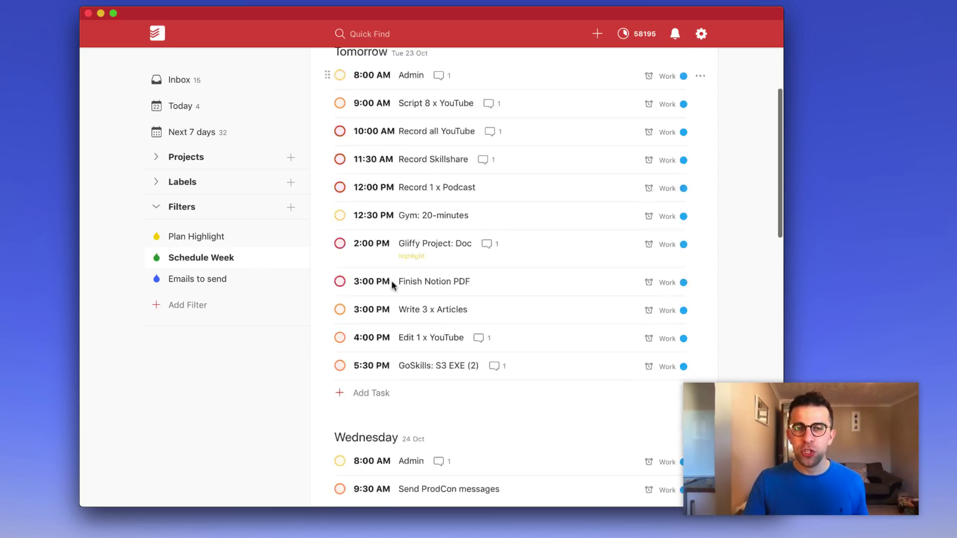
scroll(392, 282, "down", 5)
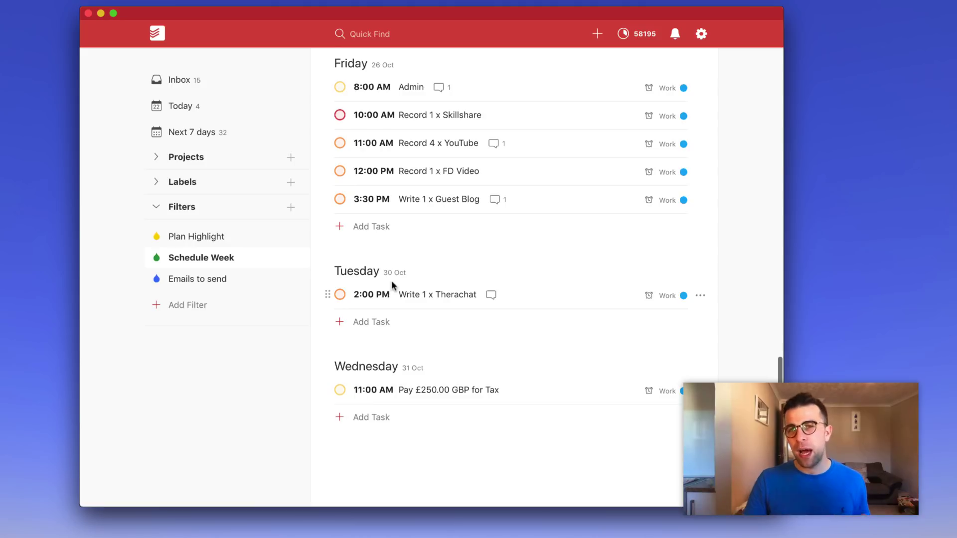
scroll(391, 284, "up", 2)
scroll(391, 284, "up", 3)
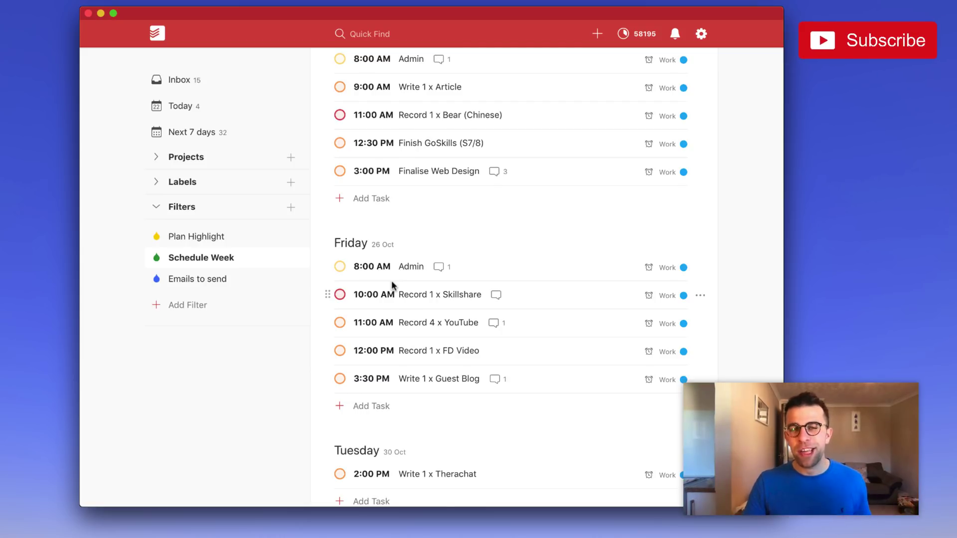
scroll(392, 285, "up", 10)
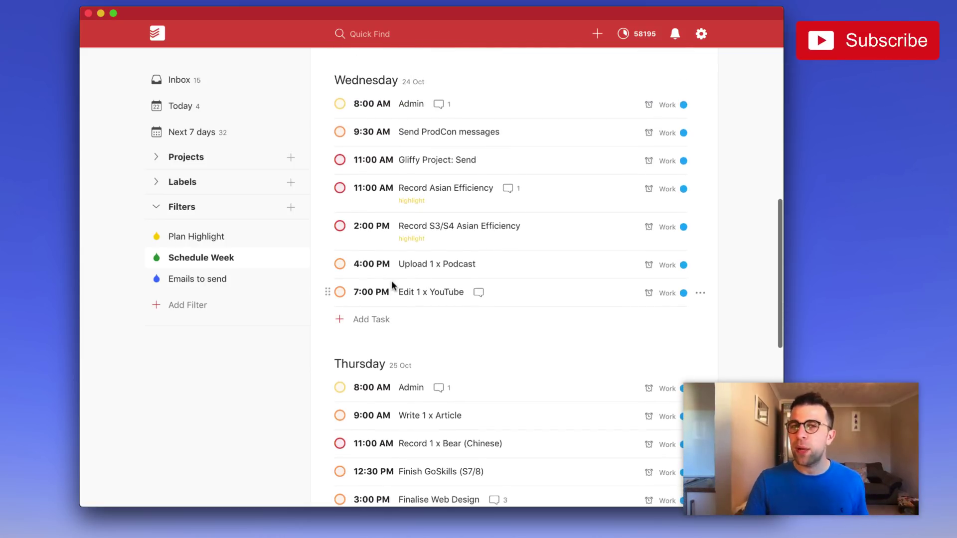
scroll(391, 285, "down", 10)
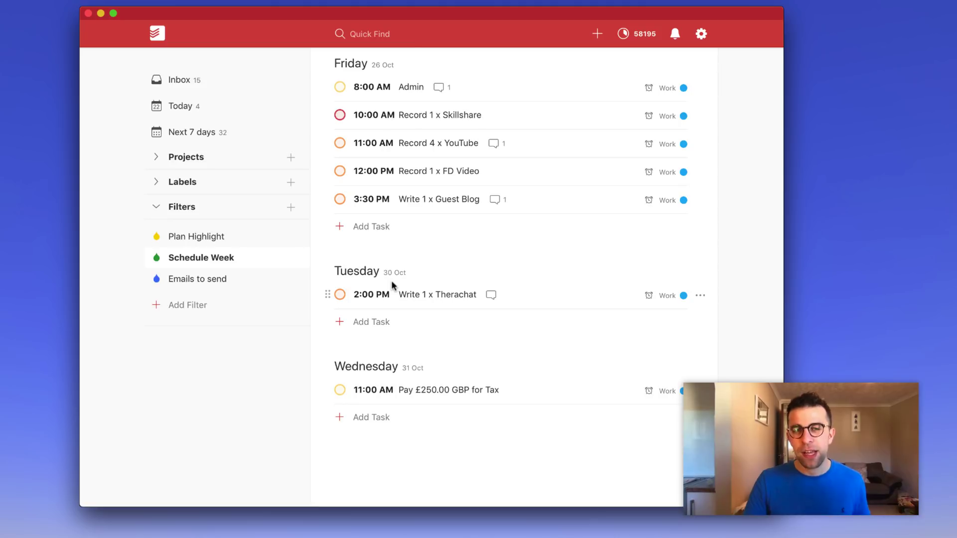
left_click(261, 278)
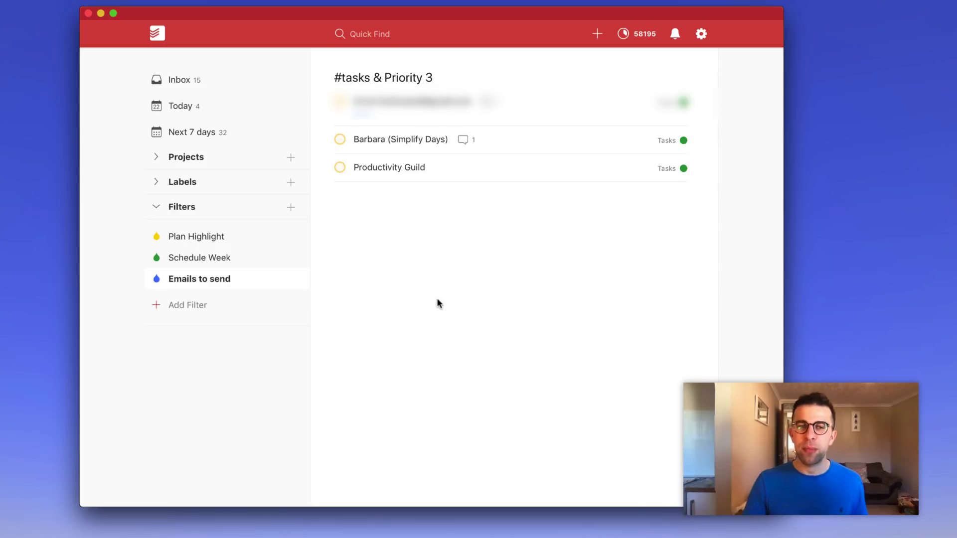
- Open the Plan Highlight filter for editing to examine its query, and cancel out of it
left_click(267, 237)
left_click(294, 240)
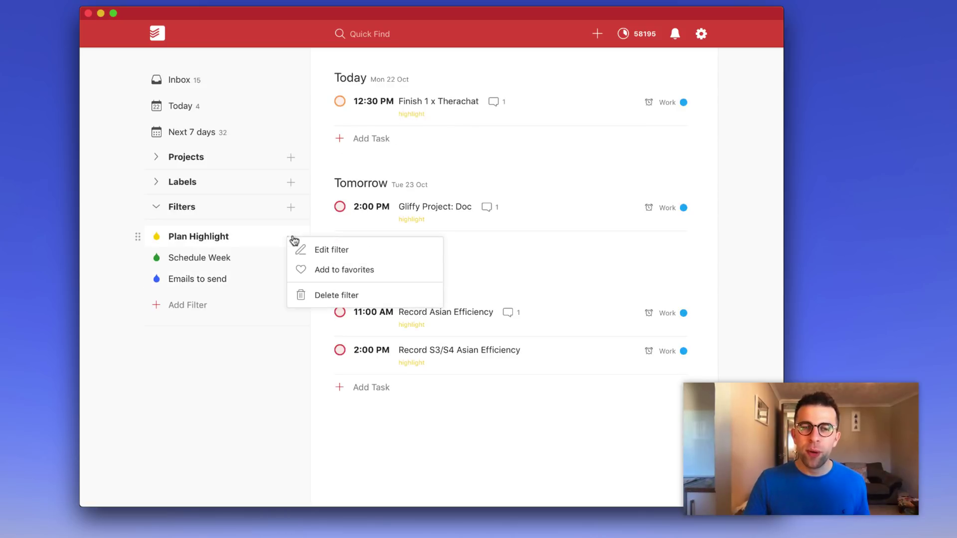
left_click(303, 249)
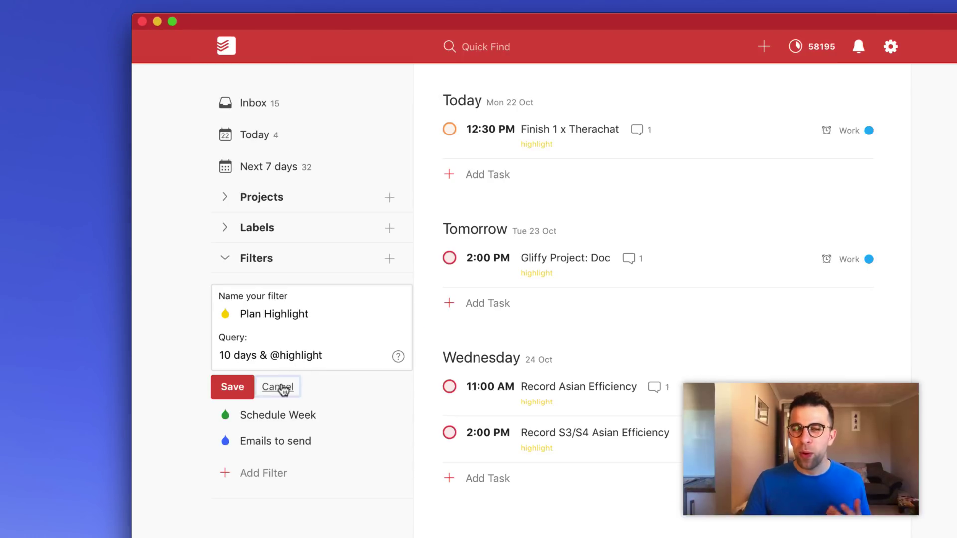
left_click(279, 387)
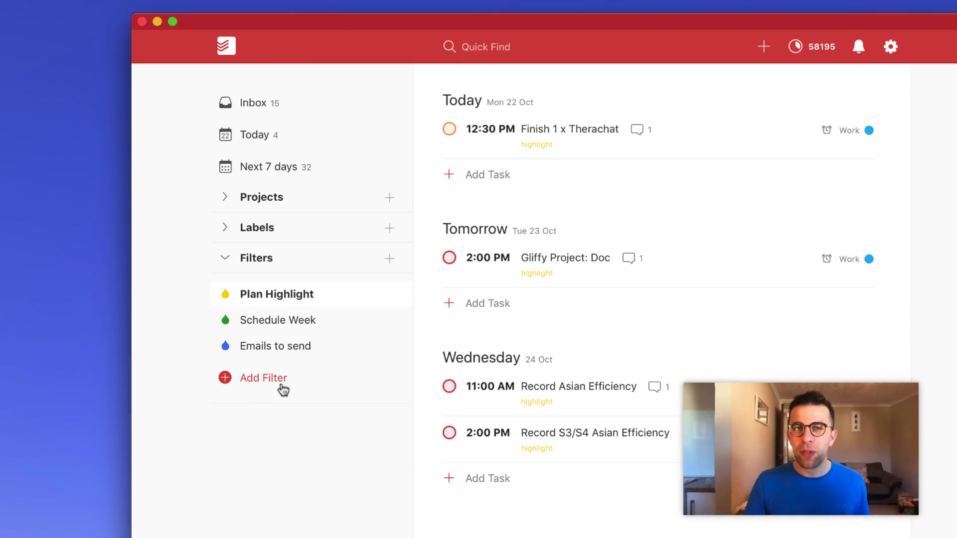
- Examine the queries of the Schedule Week and Emails to send filters, saving each one to close it
left_click(389, 320)
left_click(397, 332)
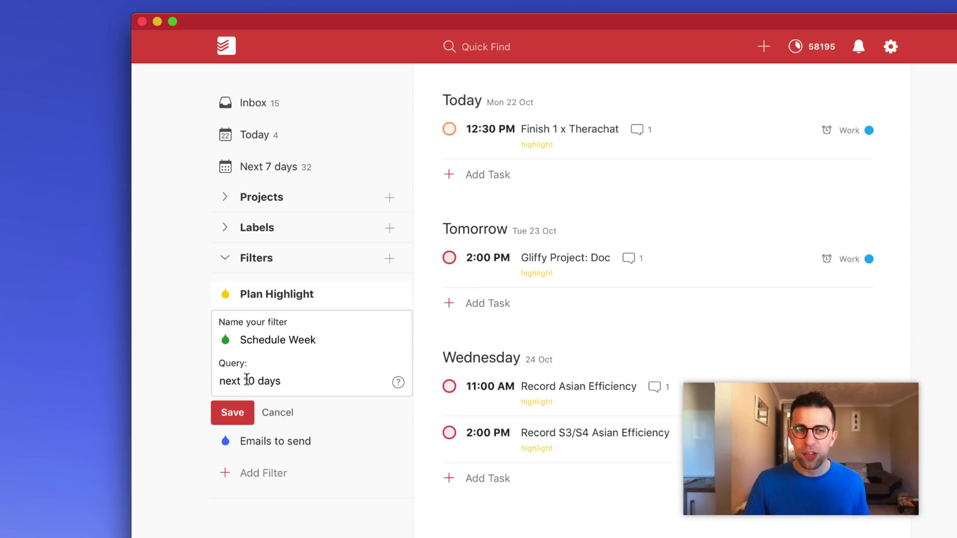
left_click(234, 412)
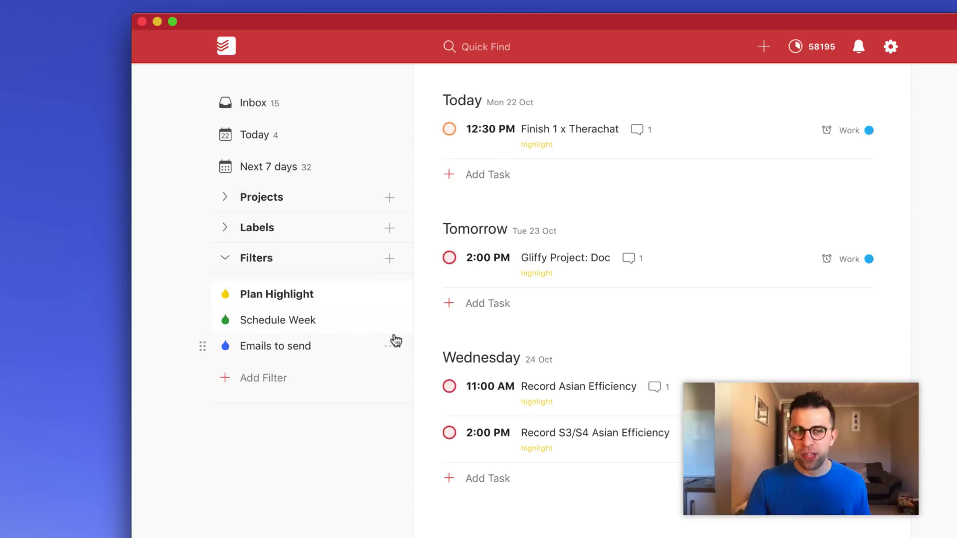
left_click(390, 351)
left_click(399, 363)
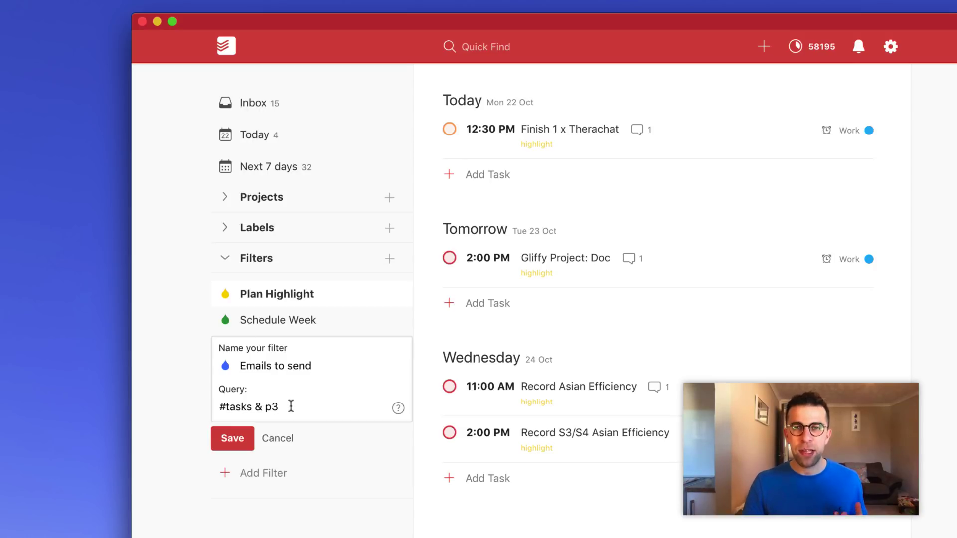
left_click(236, 438)
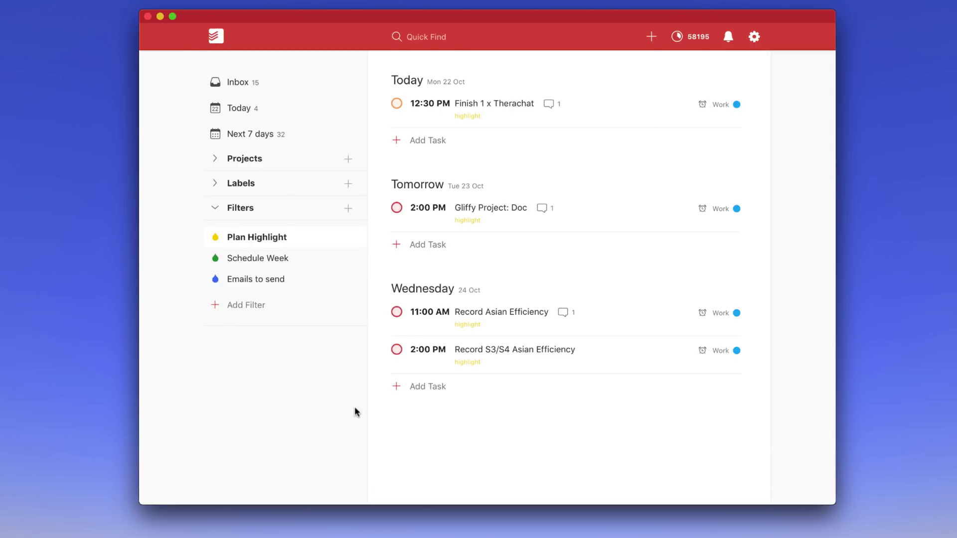
- Start a new filter named "P1 Tomorrow" and give it the red colour
left_click(255, 306)
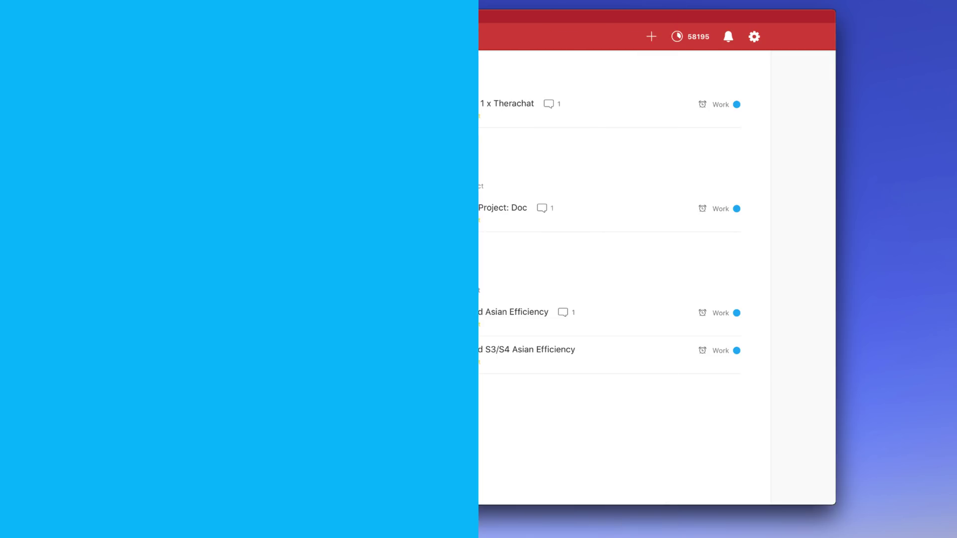
type("P1 T")
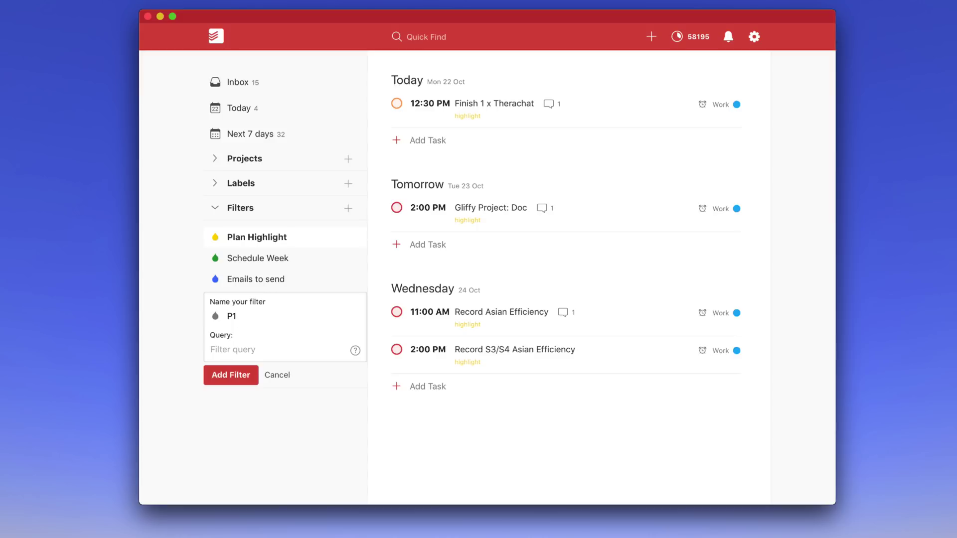
type("omorrow")
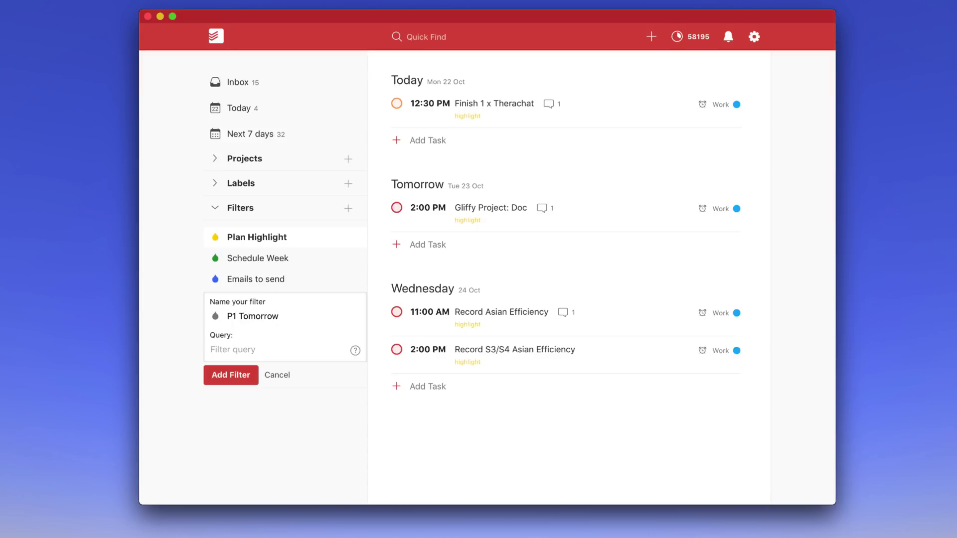
left_click(215, 316)
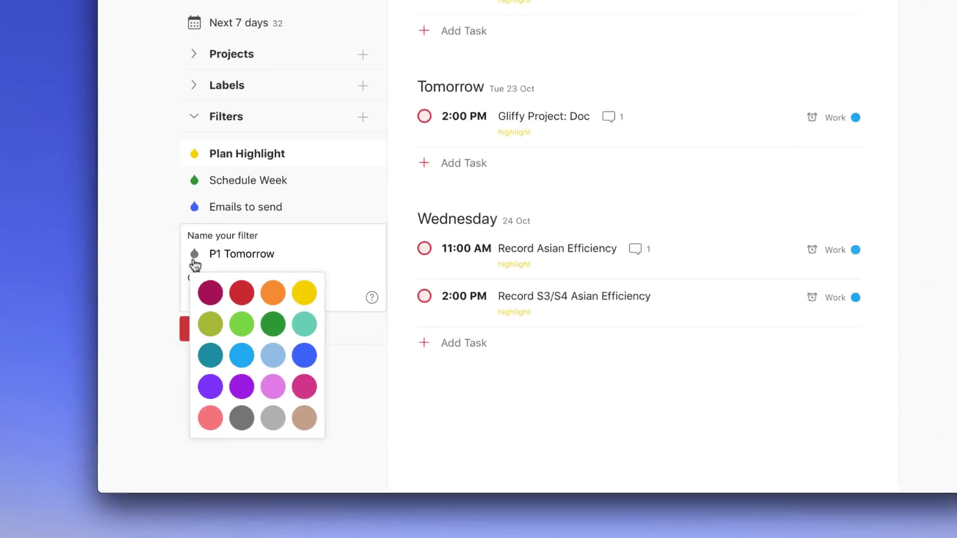
left_click(241, 292)
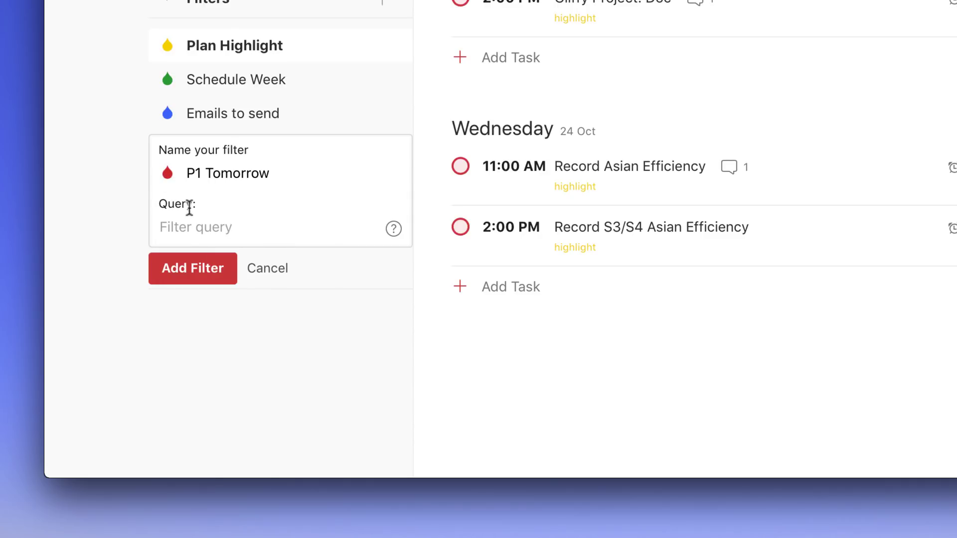
- Enter "p1 & tomorrow" as the new filter's query
left_click(190, 229)
type("p1")
key("BackSpace")
key("BackSpace")
type("2")
key("BackSpace")
key("BackSpace")
type("1 & tomorrow")
- Try "#tasks" and "##" as a third condition in the query, and remove it
type("& #tasks")
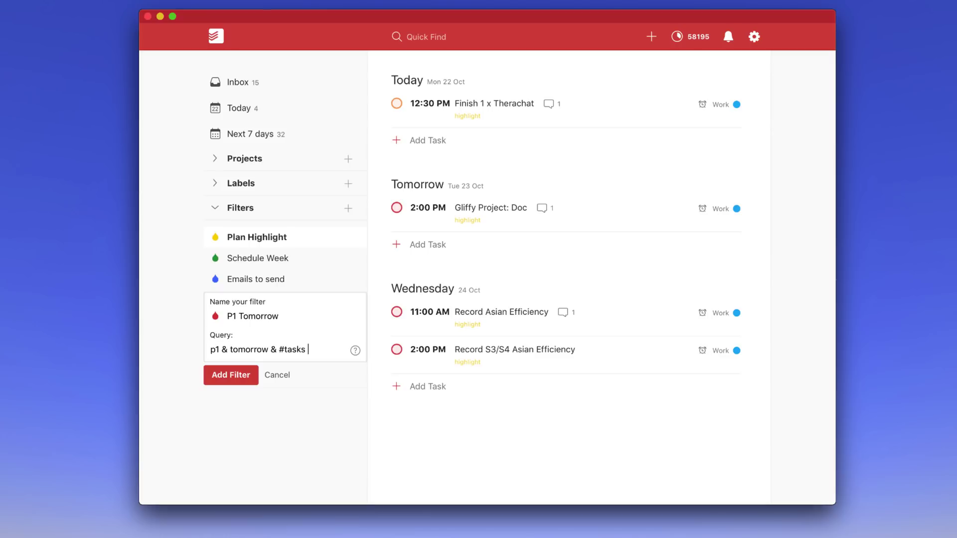
key("BackSpace")
key("BackSpace")
key("BackSpace")
key("BackSpace")
key("BackSpace")
type("#")
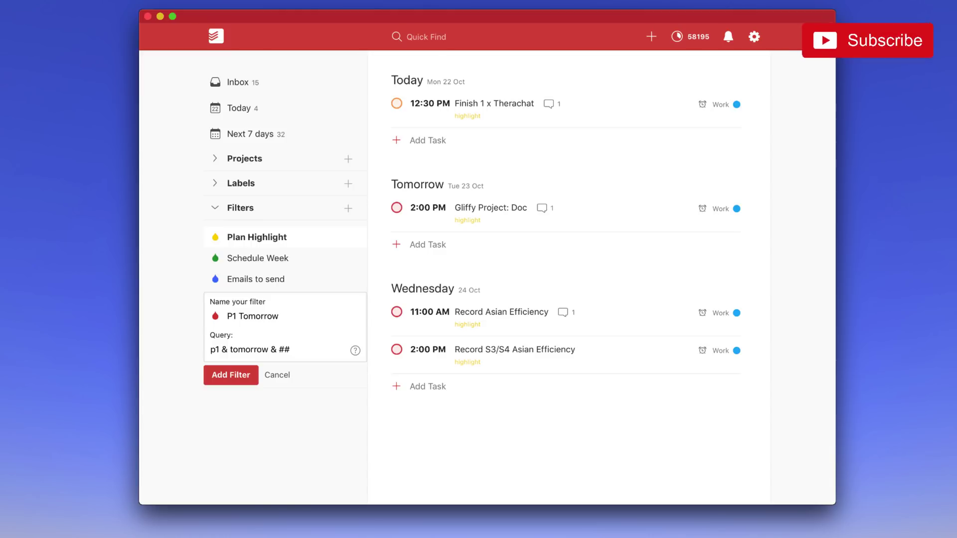
key("BackSpace")
key("BackSpace")
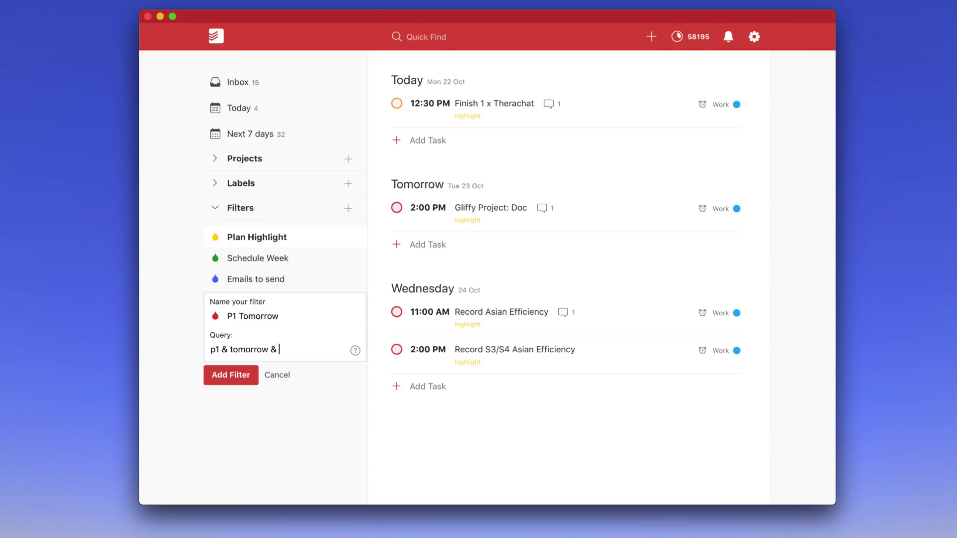
- Try "5 days" as the query's third condition and delete it again
type("5 d")
type("ays")
key("BackSpace")
key("BackSpace")
key("BackSpace")
key("BackSpace")
key("BackSpace")
key("BackSpace")
- Add "due before: 20 oct" to the query and remove "tomorrow", making it "p1 & due before: 20 oct"
type("due before:")
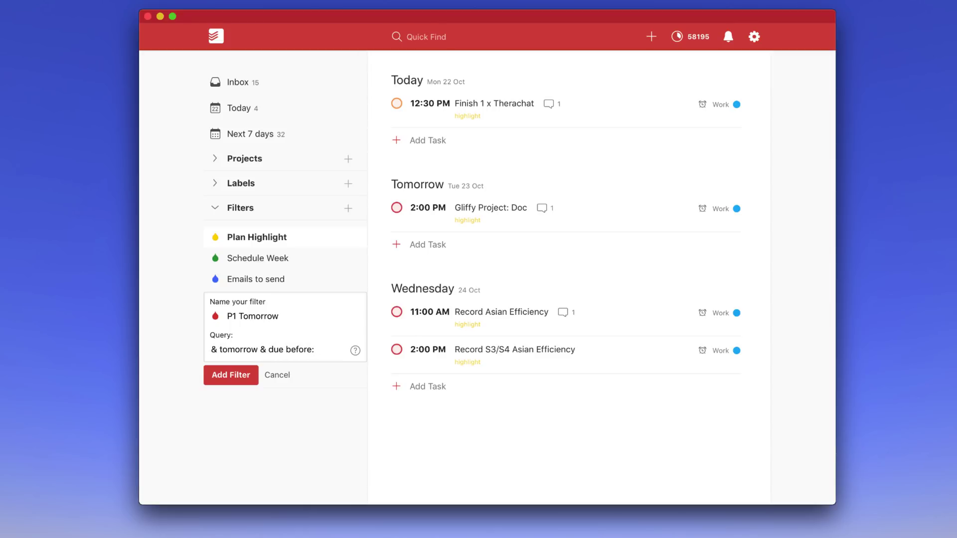
type(" 20 oct")
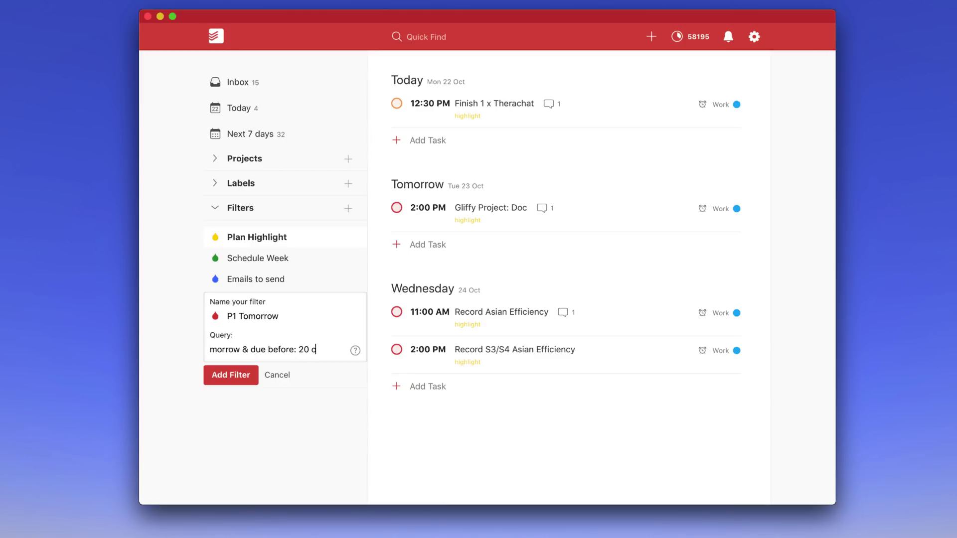
double_click(222, 349)
key("BackSpace")
key("BackSpace")
key("BackSpace")
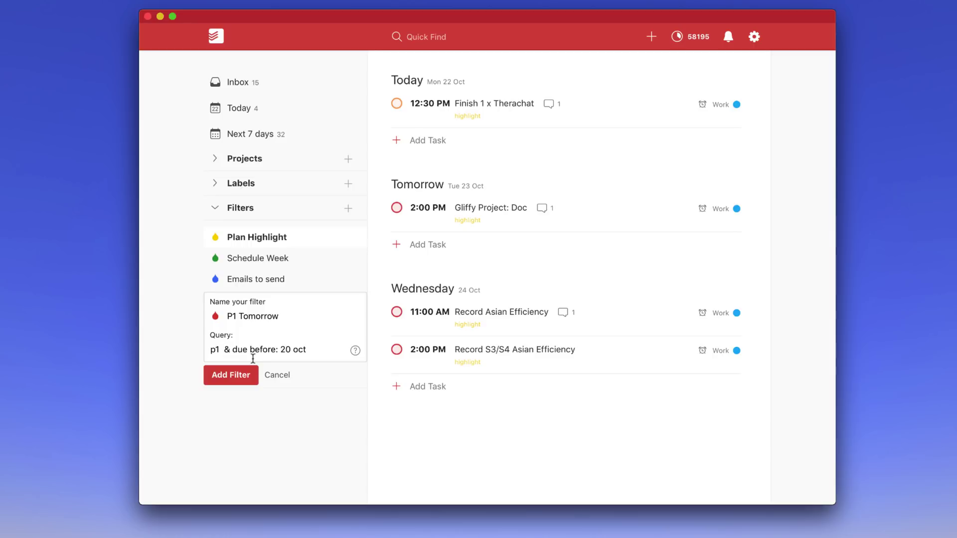
key("BackSpace")
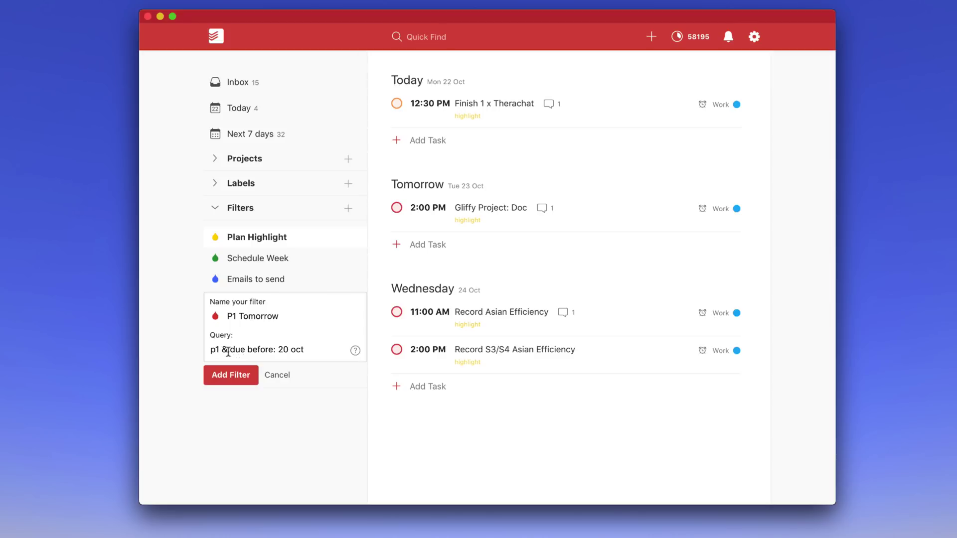
- Try the "|" and "!" operators between p1 and the due date condition, and restore the "&"
left_click_drag(228, 350, 223, 350)
type("|")
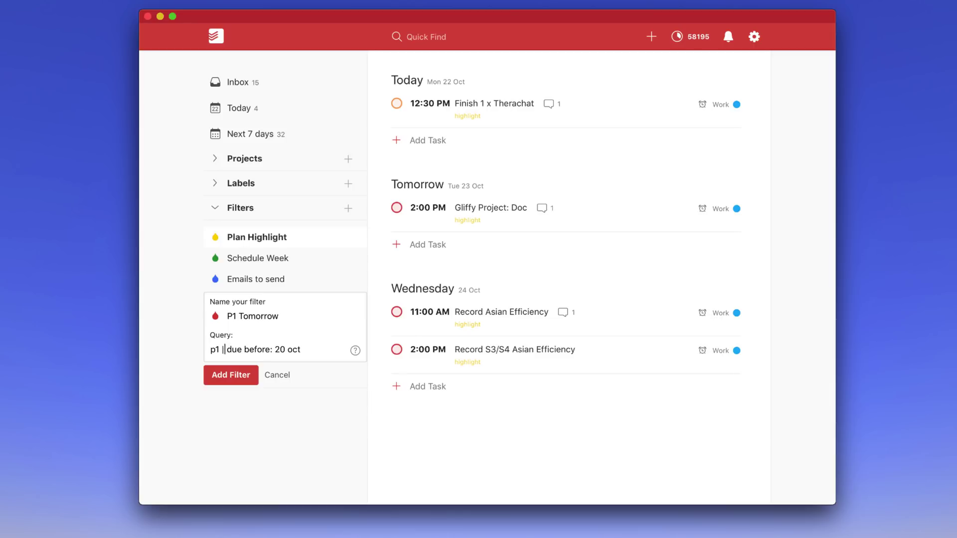
key("BackSpace")
type("!")
key("BackSpace")
type("&")
- Change the date in the query's due before condition to 30 oct
key("Right")
key("Right")
key("Right")
key("Right")
key("Right")
key("Right")
key("Right")
key("Right")
key("Right")
key("Right")
key("Right")
key("Right")
key("Right")
key("Right")
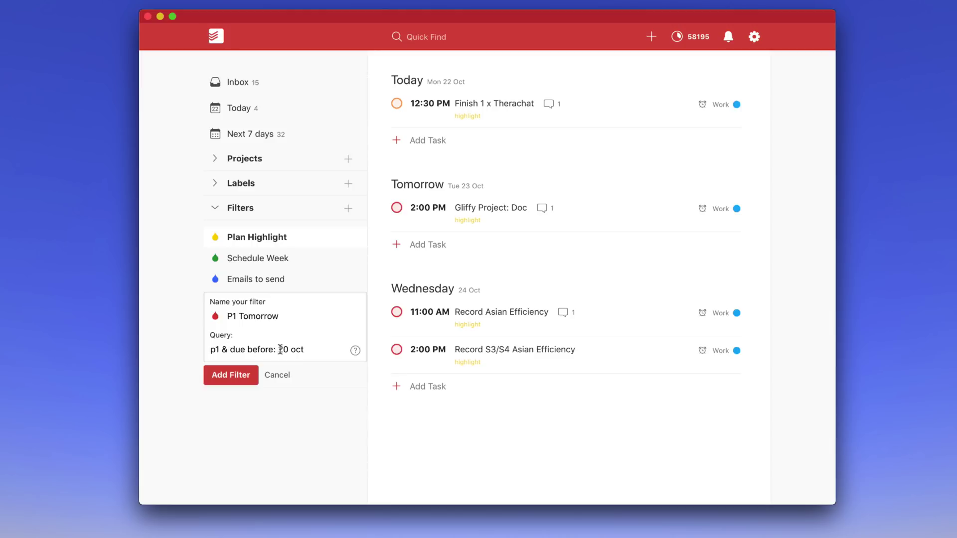
key("BackSpace")
type("3")
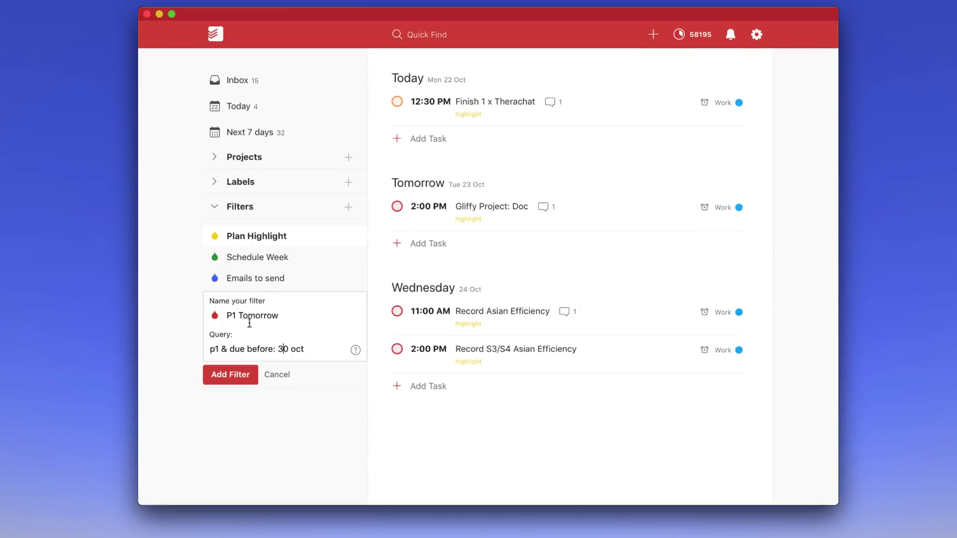
- Rename the new filter as "P1 30" and add it to the filter list
left_click_drag(249, 319, 278, 317)
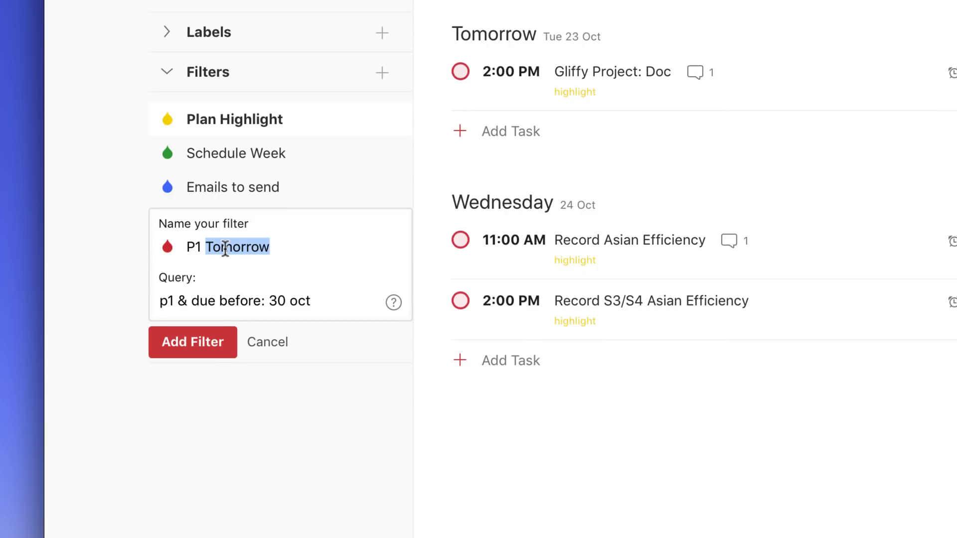
double_click(260, 315)
type("£0")
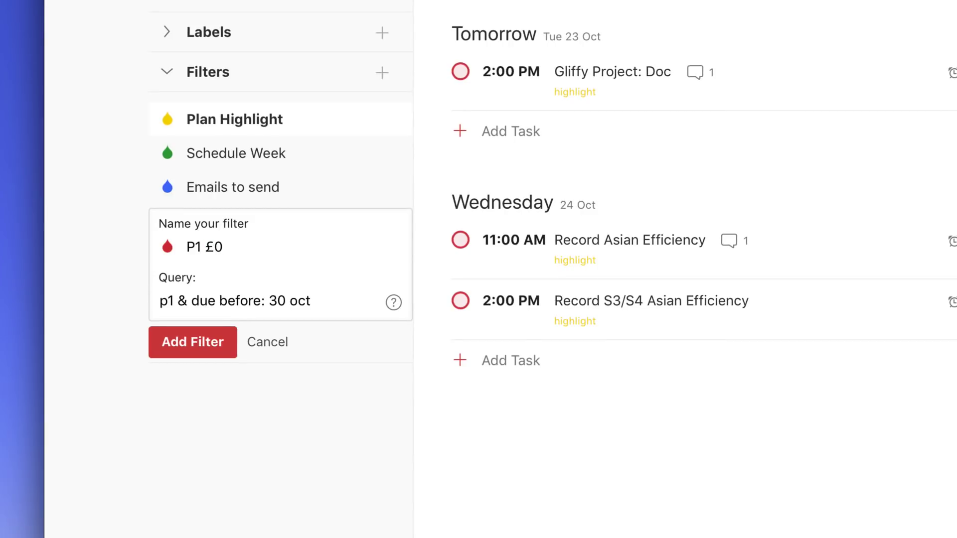
key("BackSpace")
key("BackSpace")
type("30")
left_click(207, 343)
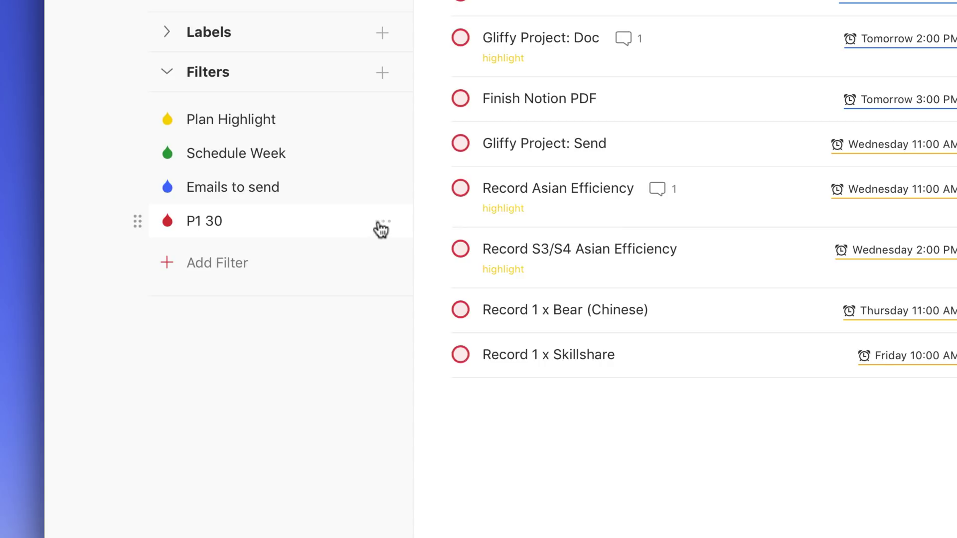
- Extend the P1 30 filter's query with ", p2 & tomorrow", save it and look through both task lists
left_click(380, 224)
left_click(409, 252)
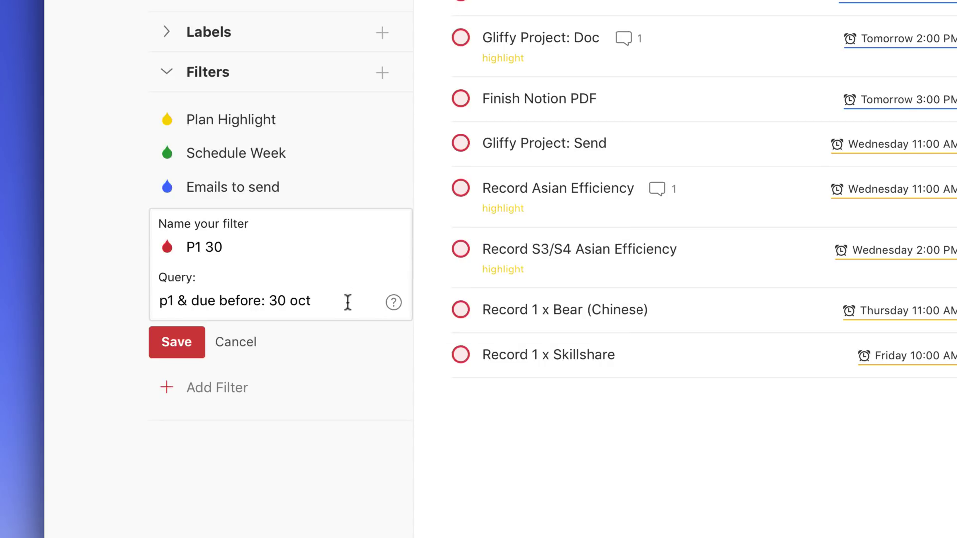
left_click(329, 301)
type(",")
type("p1 &")
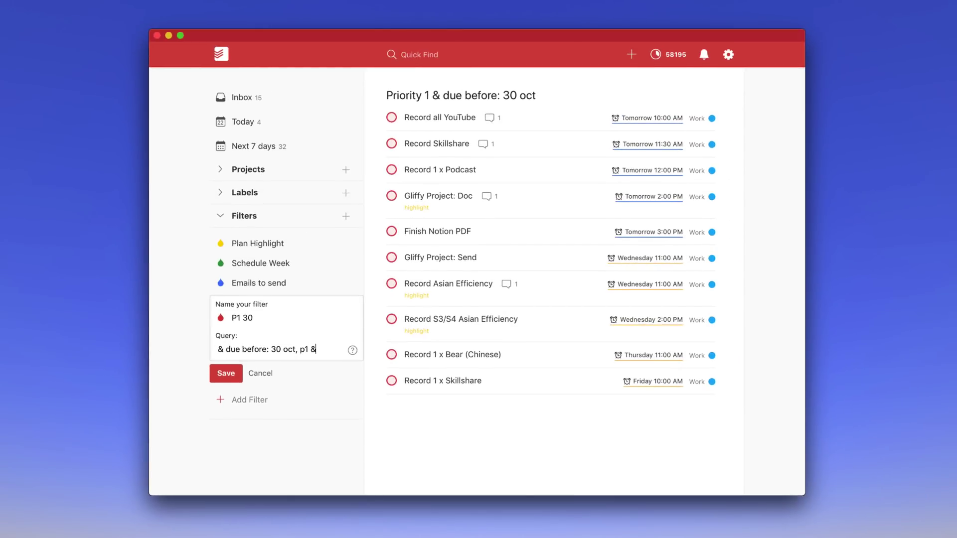
key("BackSpace")
key("BackSpace")
key("BackSpace")
type("2 & to")
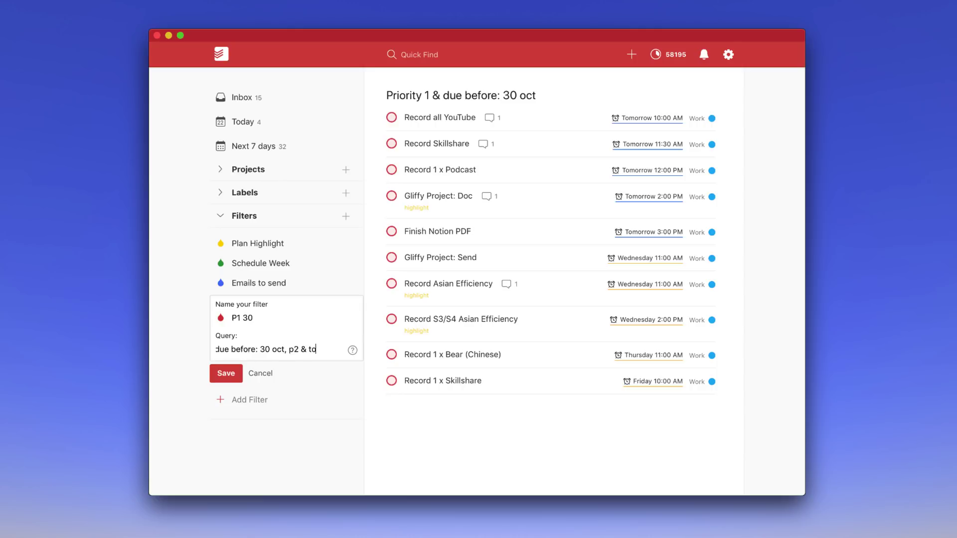
type("morrow")
left_click(239, 372)
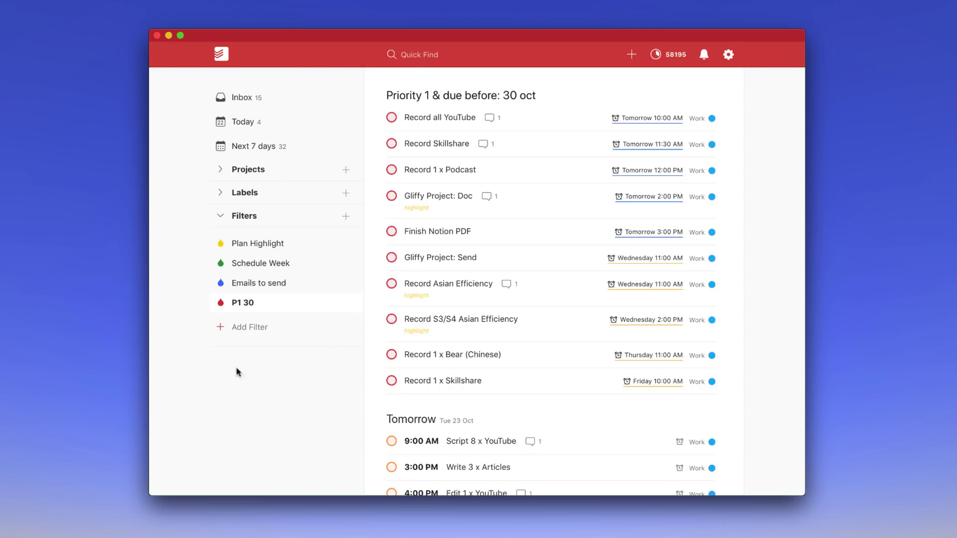
scroll(489, 375, "down", 3)
scroll(489, 372, "up", 3)
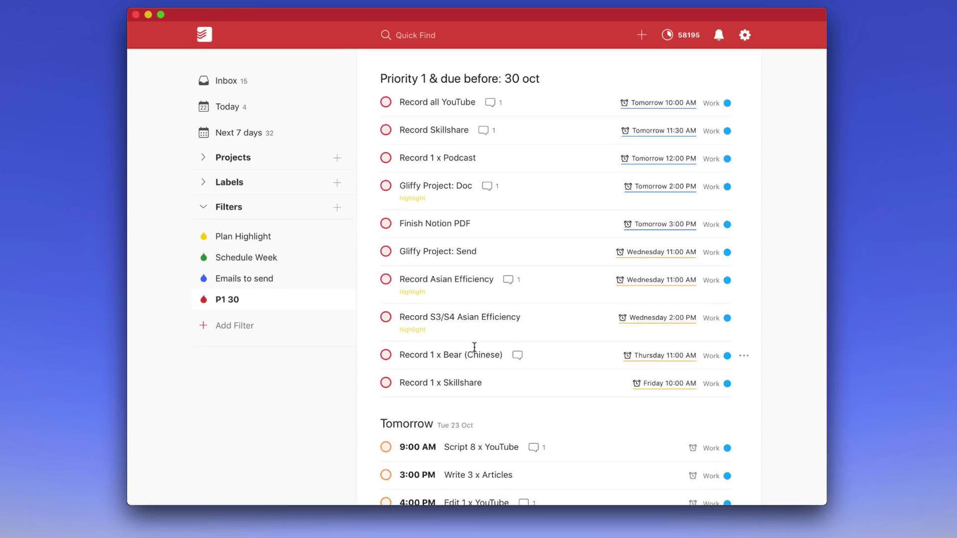
scroll(474, 347, "down", 3)
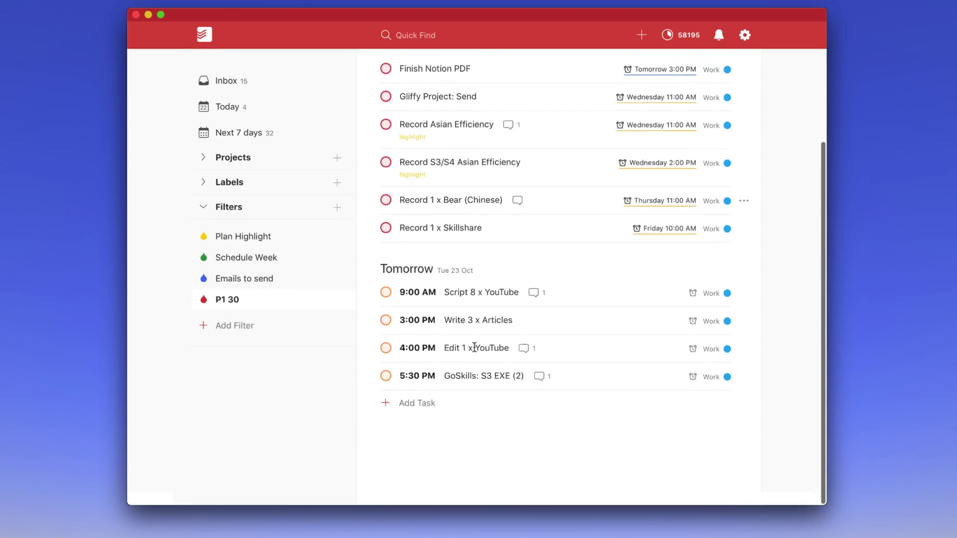
scroll(498, 343, "up", 3)
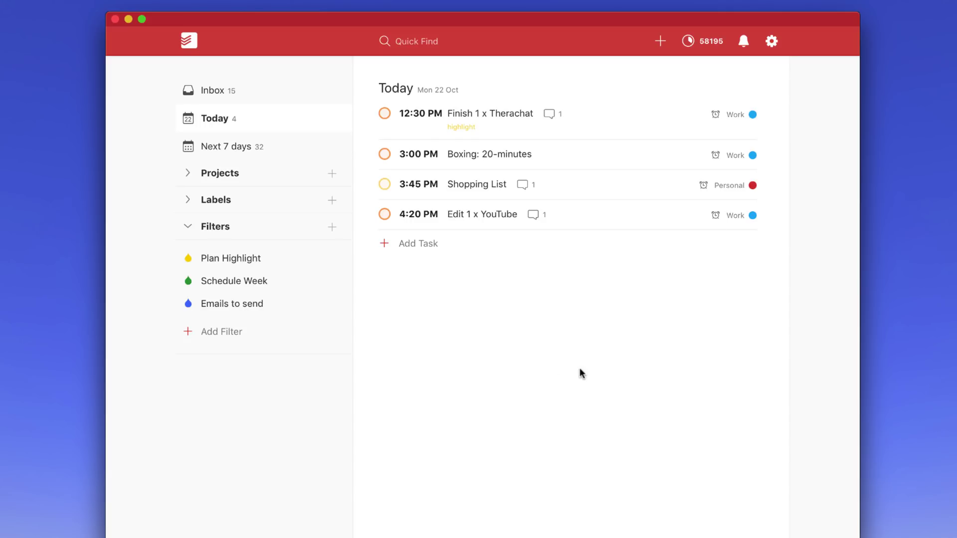
- Create a red filter named "Priority Today" with the query "p1 & today" and place it first among the filters
left_click(232, 333)
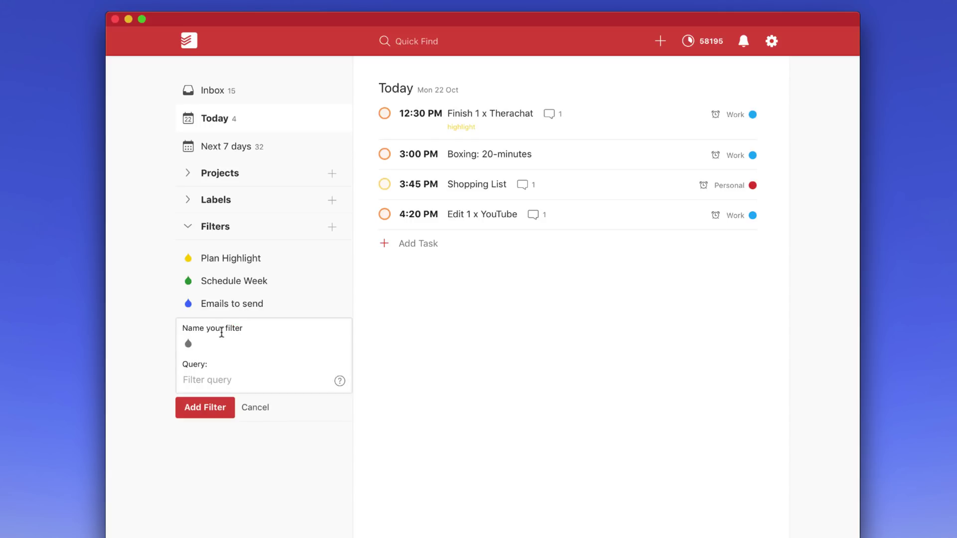
type("Priority Todau")
key("BackSpace")
type("y")
left_click(188, 343)
left_click(227, 372)
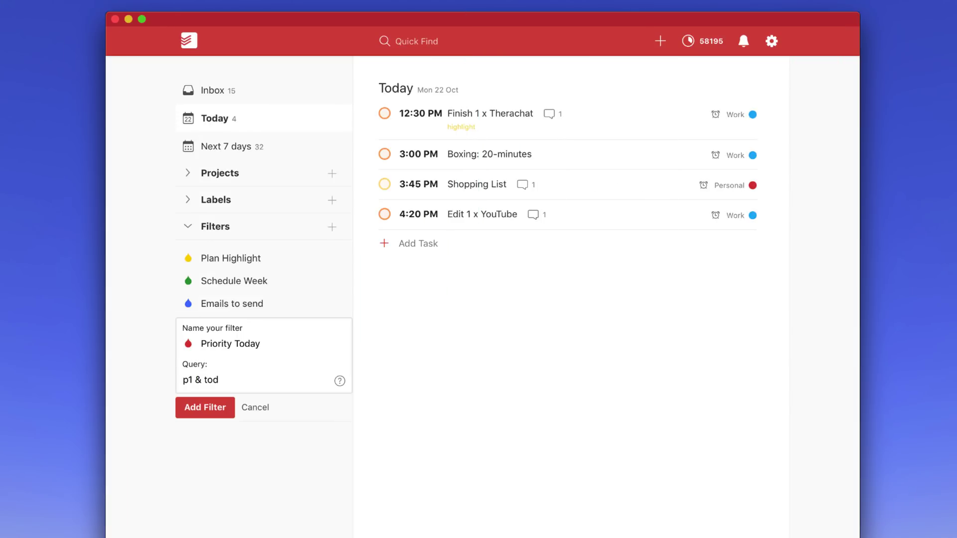
left_click(203, 414)
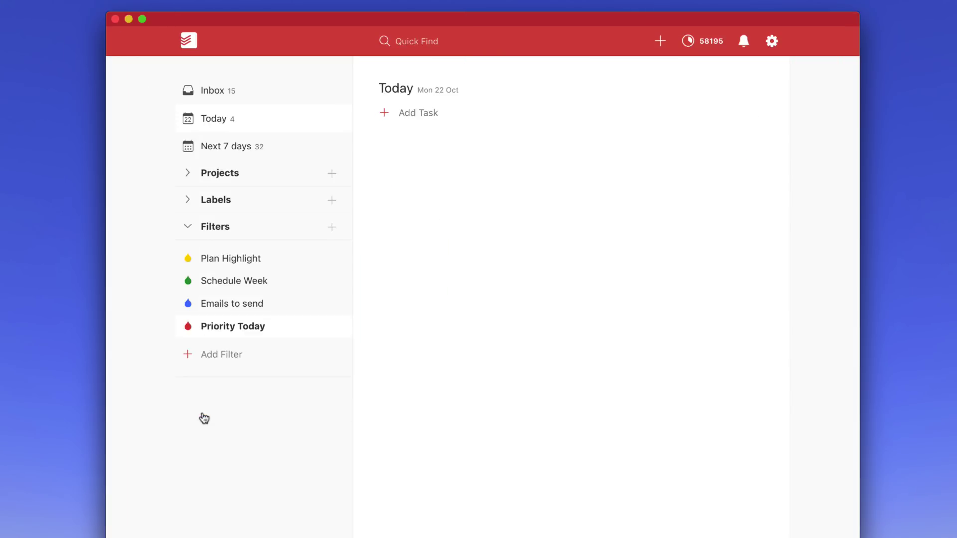
mouse_move(168, 325)
left_click_drag(169, 326, 168, 257)
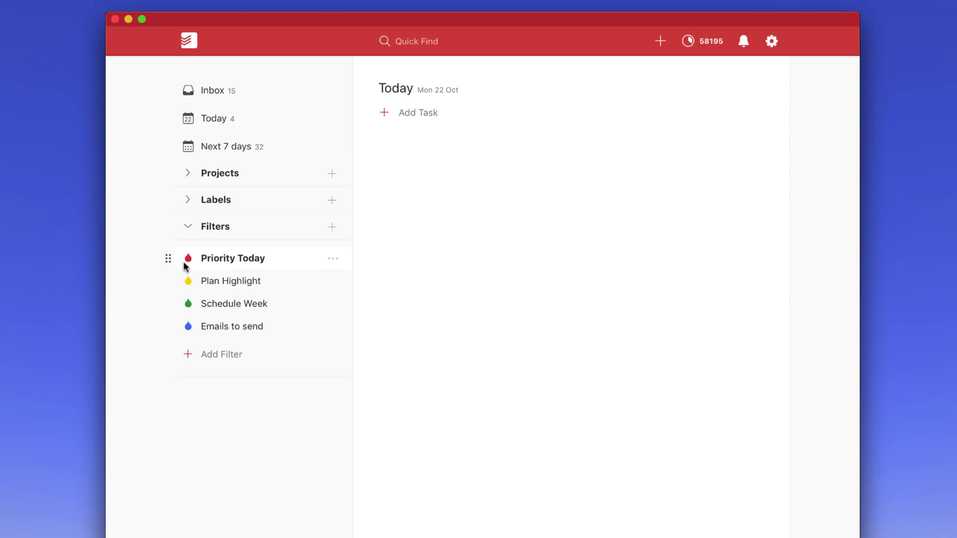
- Create an orange "Trip to Bath" filter with the query "p1 & due before: 26 oct" and place it directly below Priority Today
left_click(221, 354)
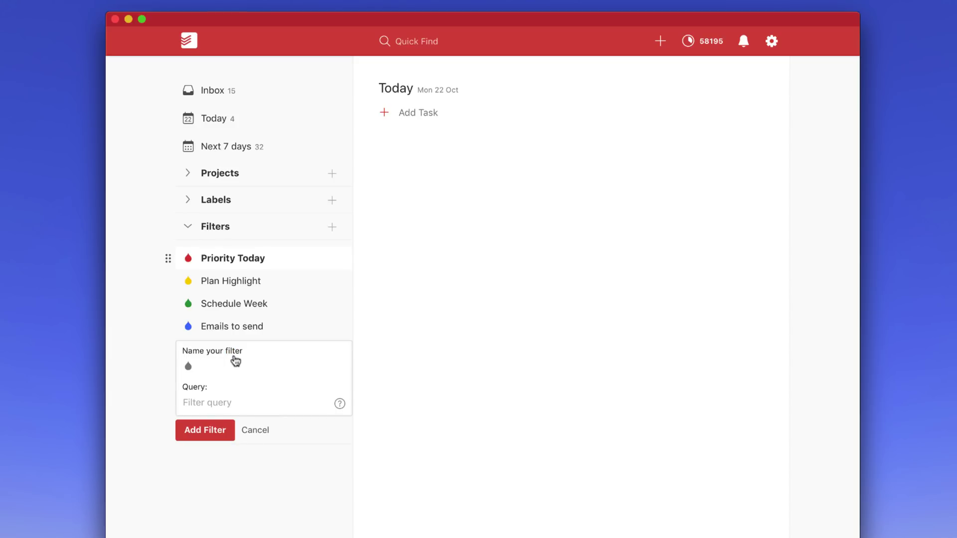
type("Trip to Bath")
left_click(188, 367)
left_click(254, 394)
type("p1")
type(" & due be")
type("fore: ")
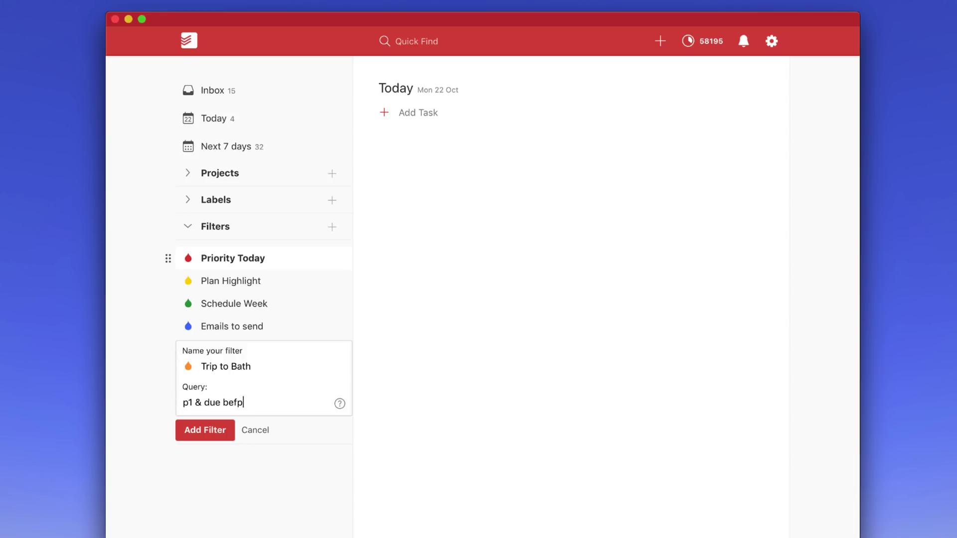
type("2")
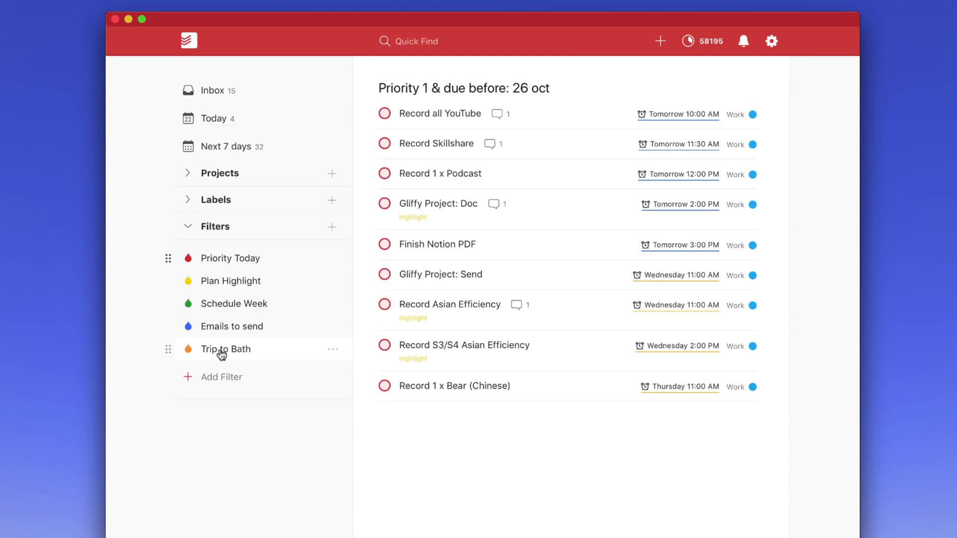
left_click_drag(170, 355, 184, 276)
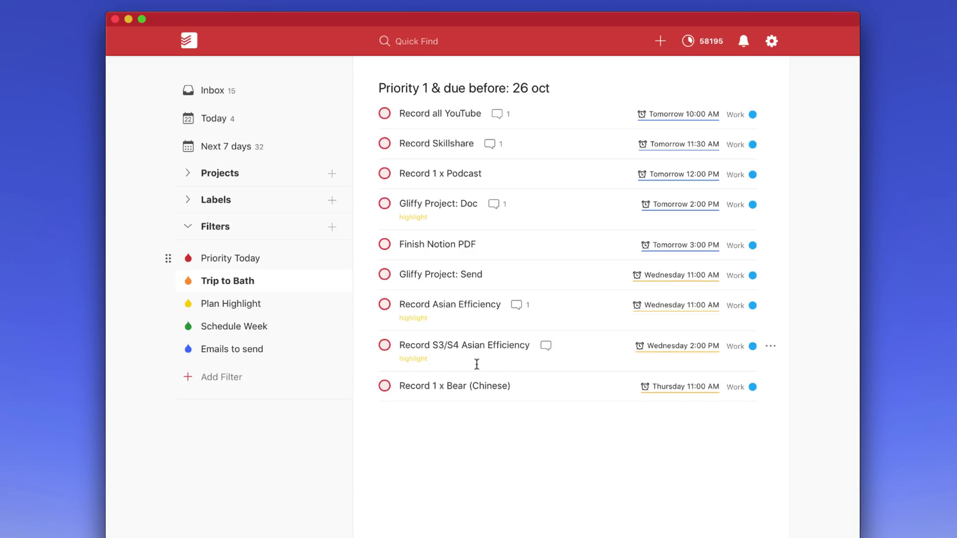
- Create a light pink-purple filter named "Tasks Yesterday" with the query "created: yesterday"
left_click(225, 380)
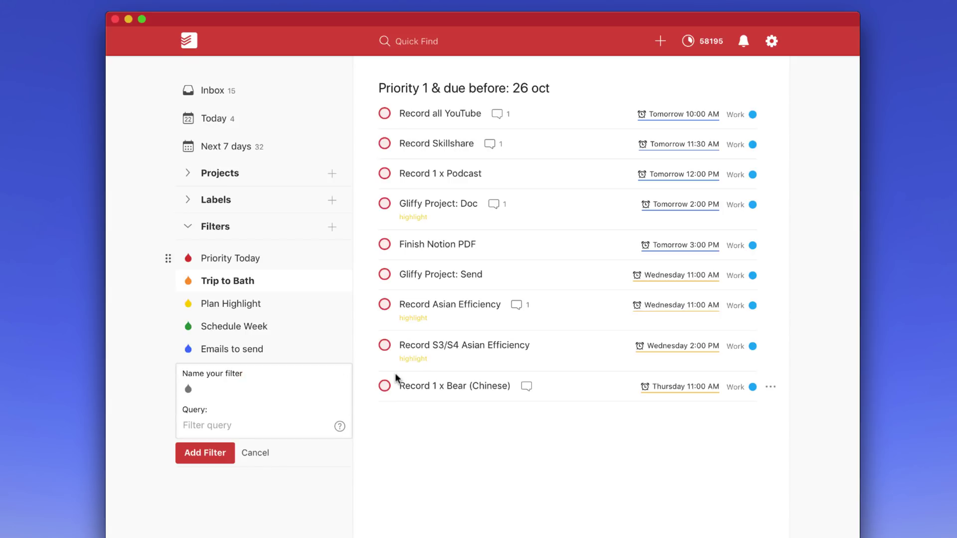
type("Tasks Yesterday")
left_click(188, 389)
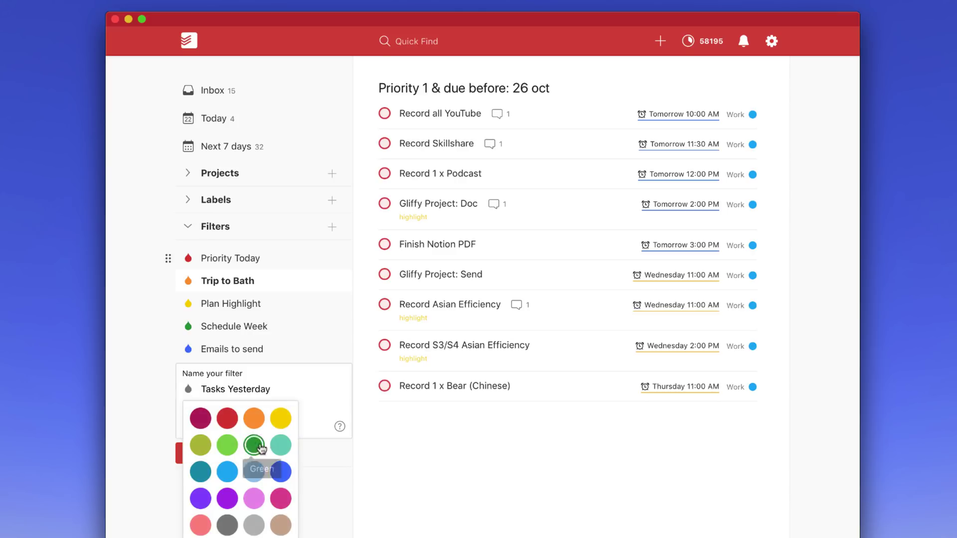
left_click(255, 495)
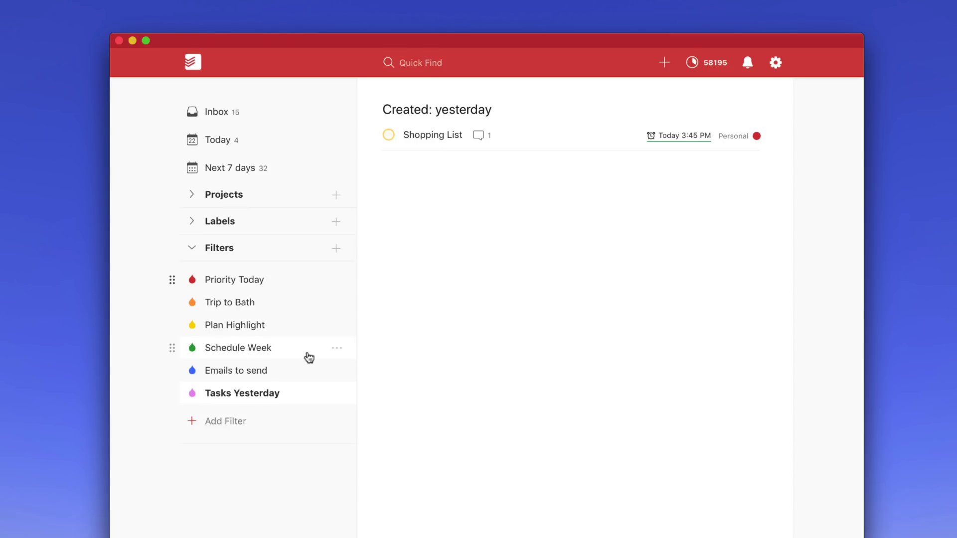
- Start a new filter named "30 mins or less" and give it the light brown colour
left_click(233, 425)
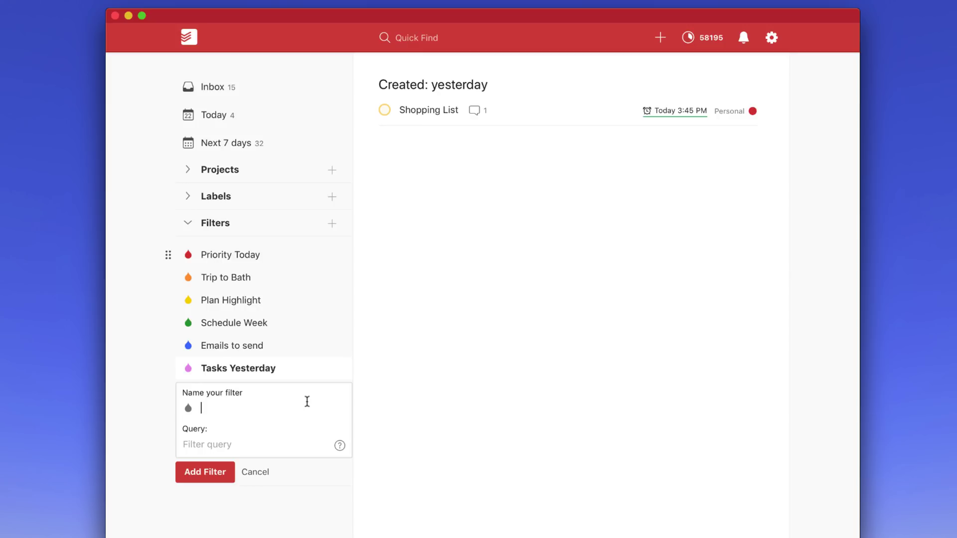
type("30 mins or less")
left_click(189, 409)
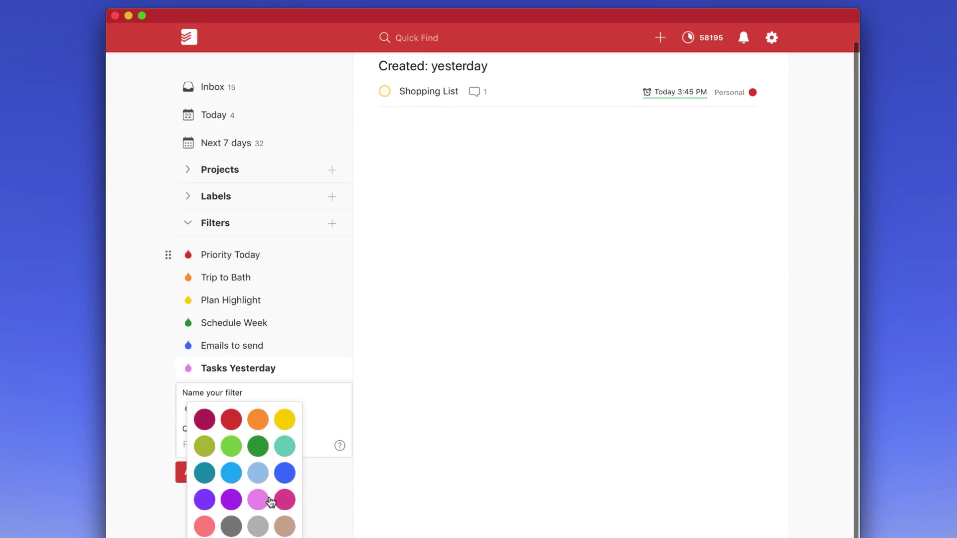
left_click(284, 521)
left_click(222, 443)
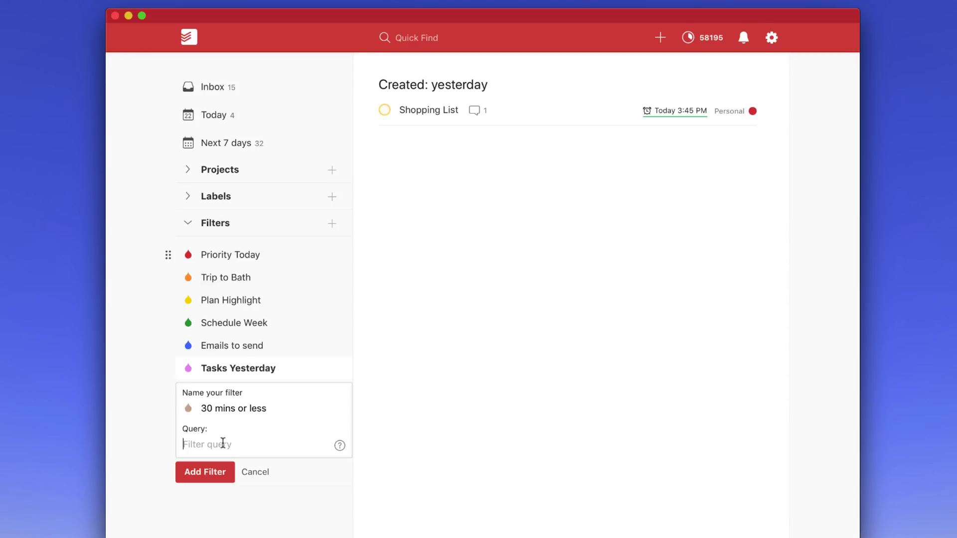
type("@5mins")
key("BackSpace")
key("BackSpace")
key("BackSpace")
key("BackSpace")
type("i")
key("BackSpace")
type("mins")
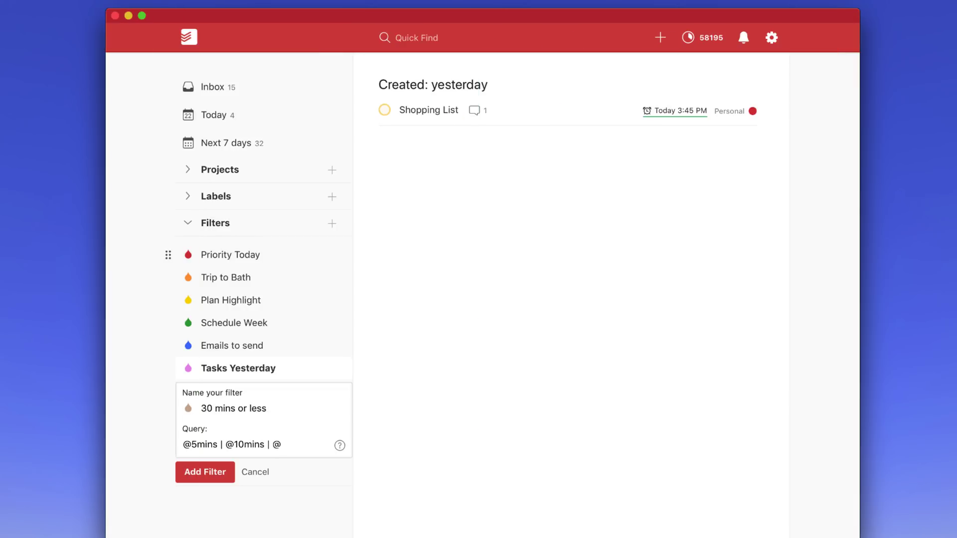
type("20mins")
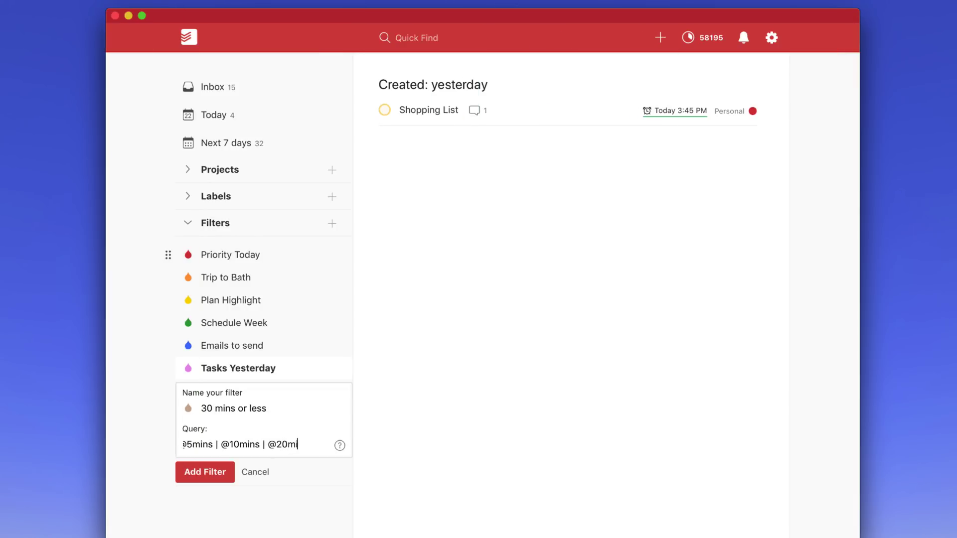
left_click(210, 477)
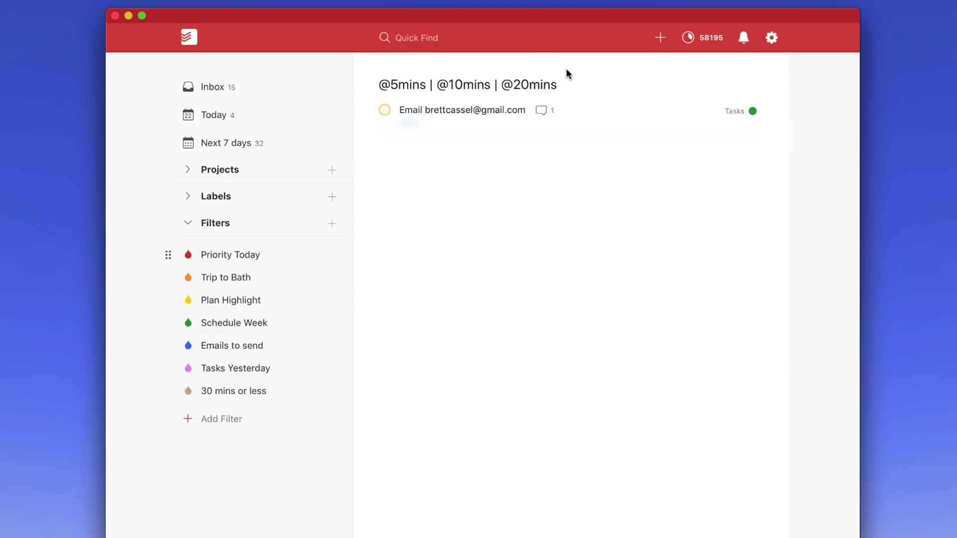
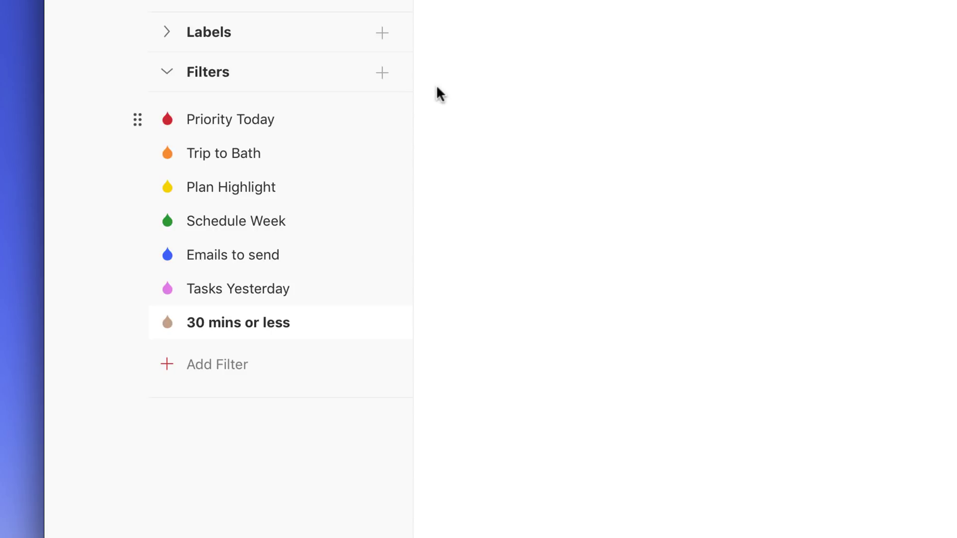
- Add the Plan Highlight filter to the favorites
mouse_move(391, 133)
left_click(386, 189)
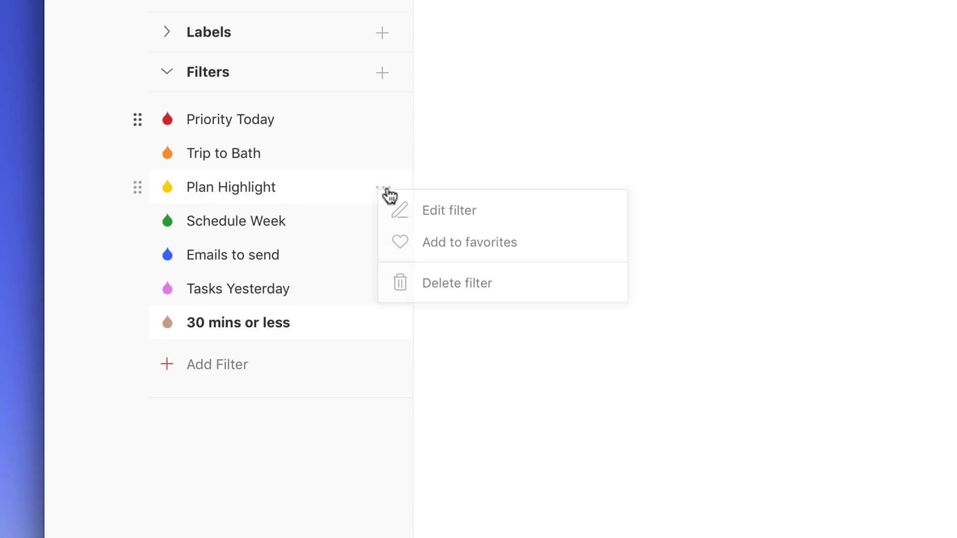
left_click(441, 243)
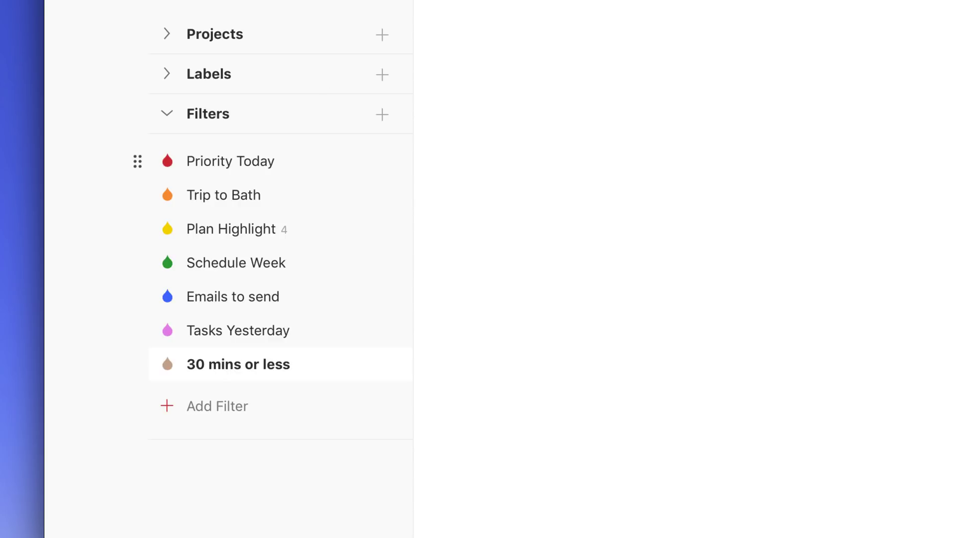